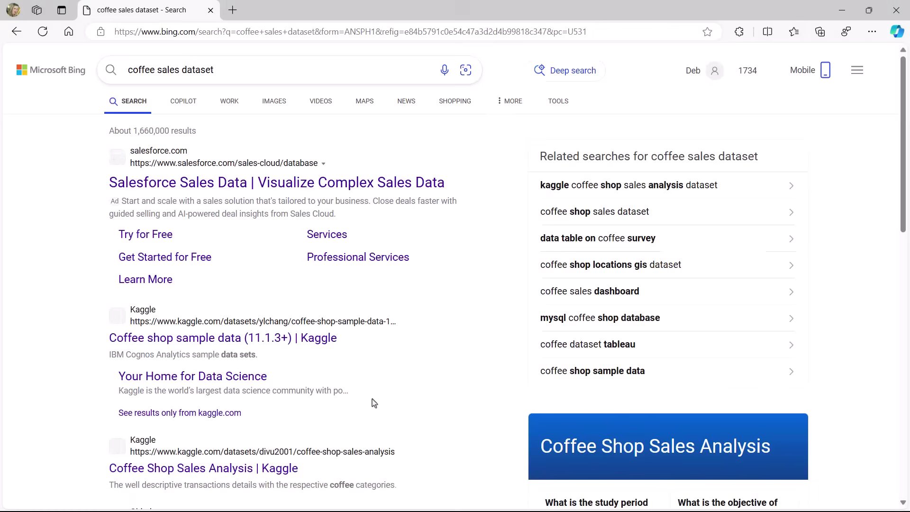
Open Kaggle's 'Coffee shop sample data (11.1.3+)' dataset and view its 201904 sales receipts preview.
scroll(403, 301, down, 5)
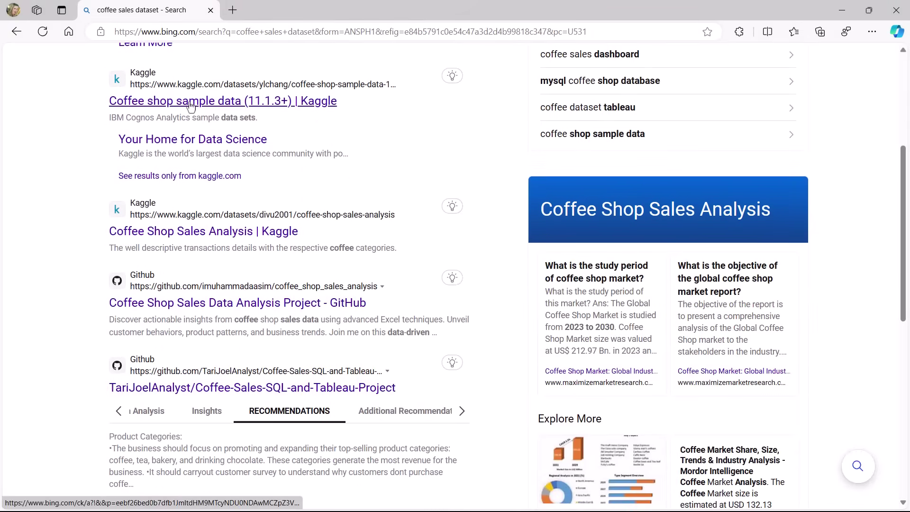
click(190, 103)
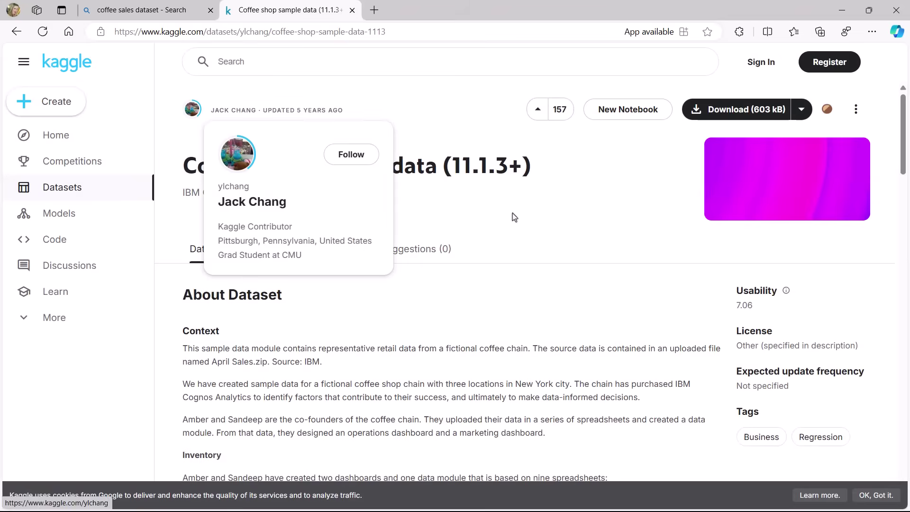
scroll(521, 213, down, 9)
scroll(521, 213, down, 15)
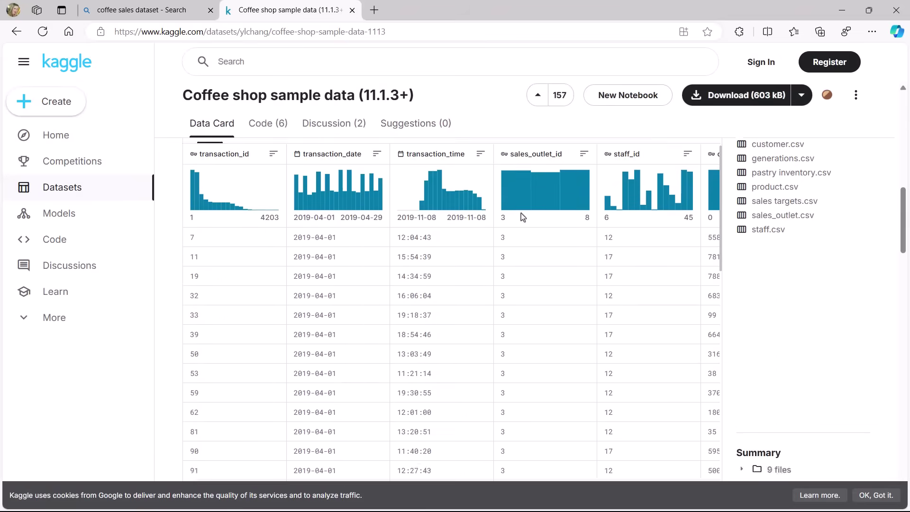
scroll(521, 214, up, 12)
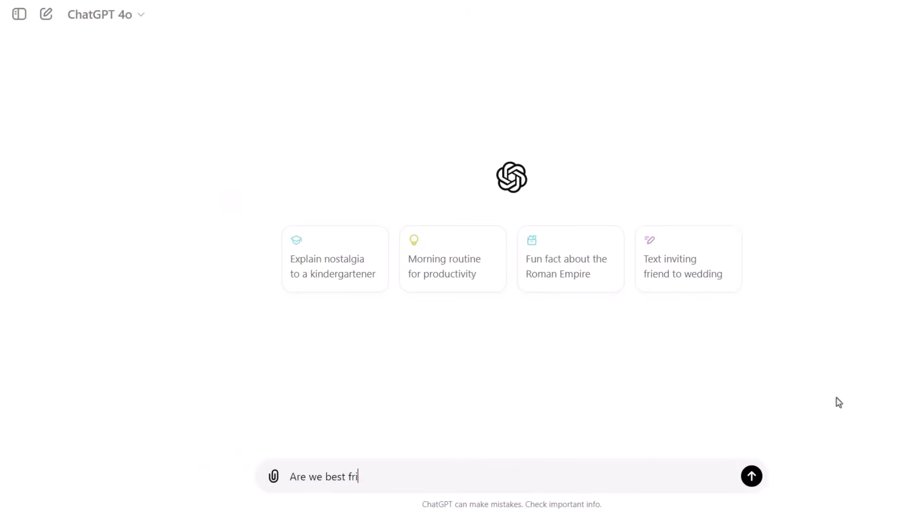
Ask ChatGPT 'Are we best friends??' and follow up with ':-)'.
text(ends??)
key(Return)
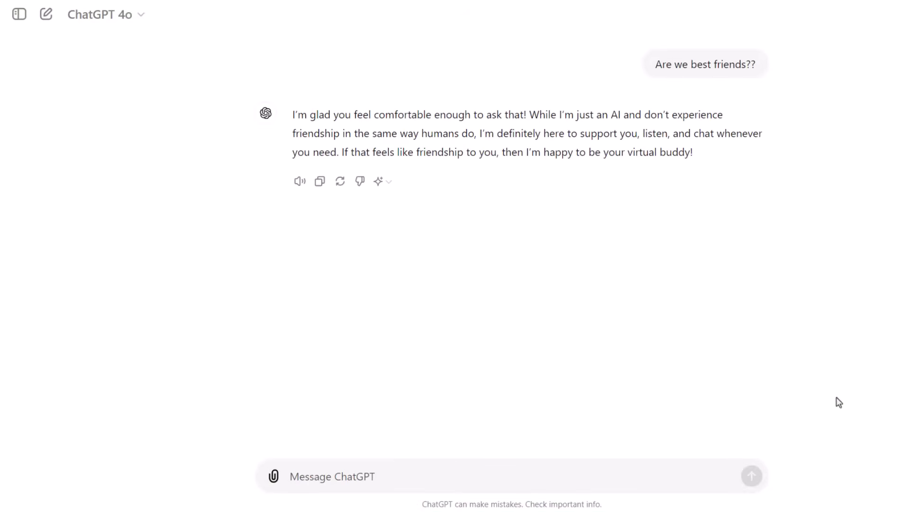
text(:-))
key(Return)
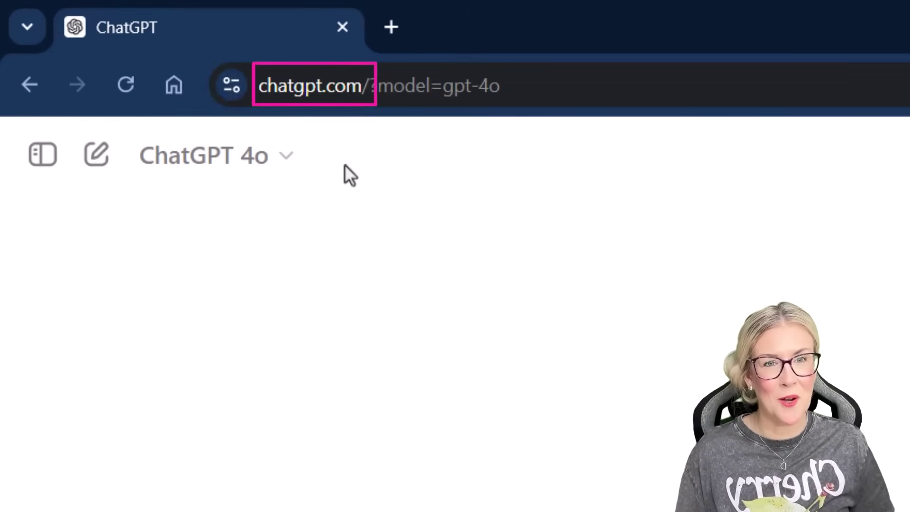
click(263, 173)
click(398, 251)
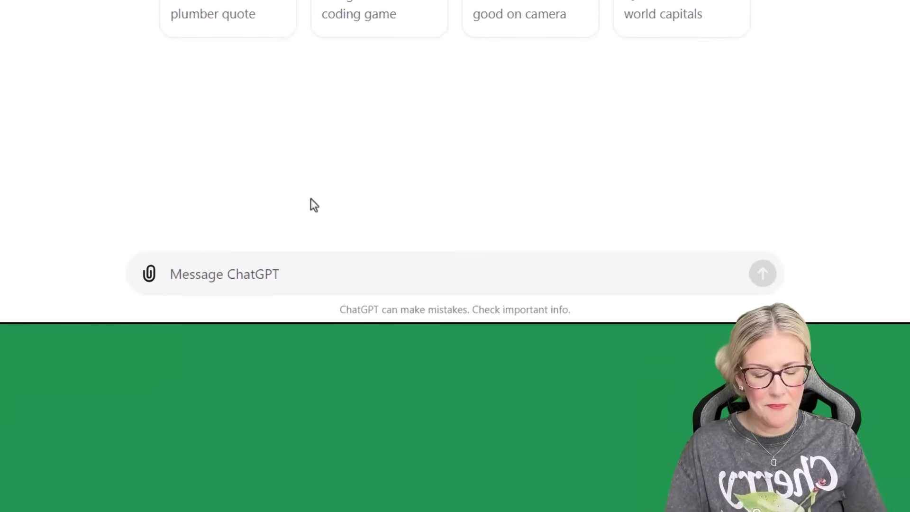
Write 'I work in HR and I need a sample dataset to practice my Excel skills with.' plus two blank lines.
text(I work in HR)
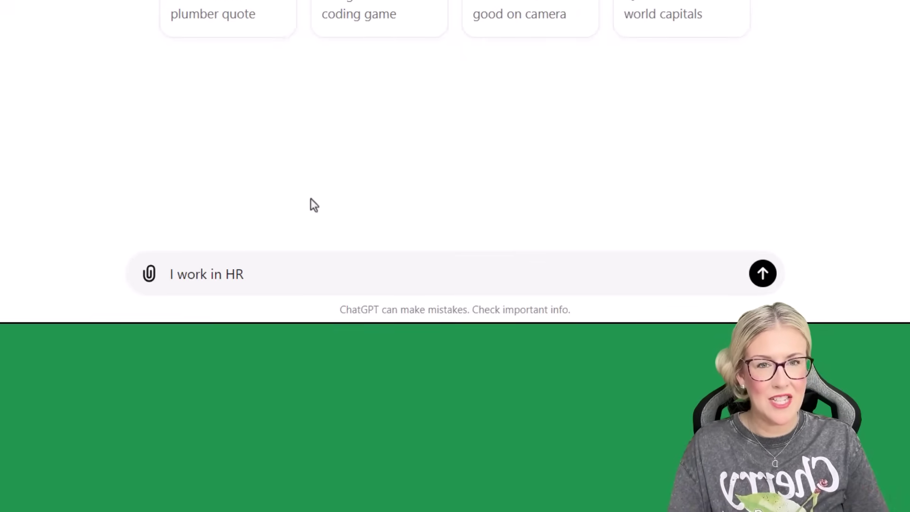
text( and I need )
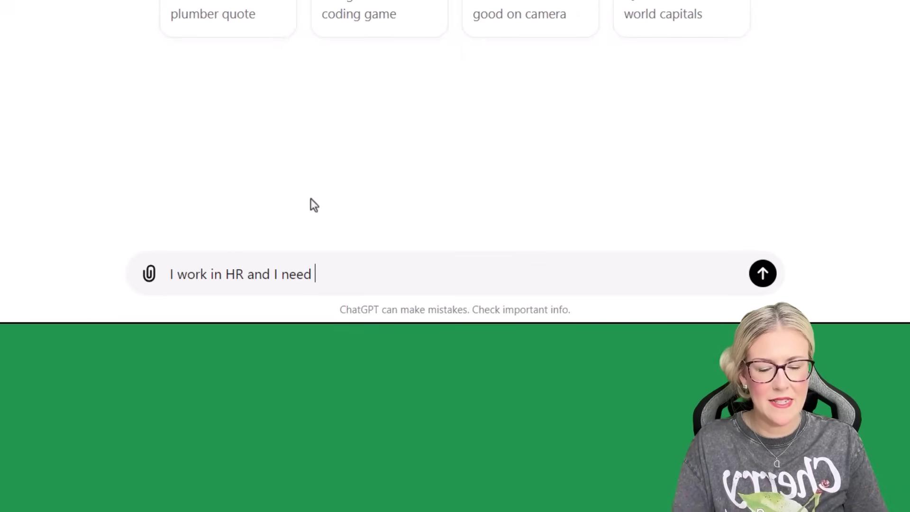
text(a sample dataset)
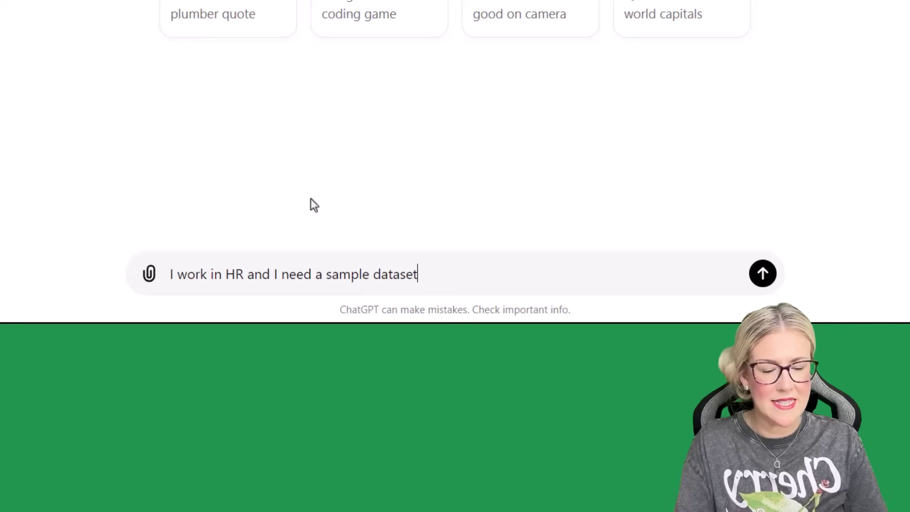
text( to practice my Excel)
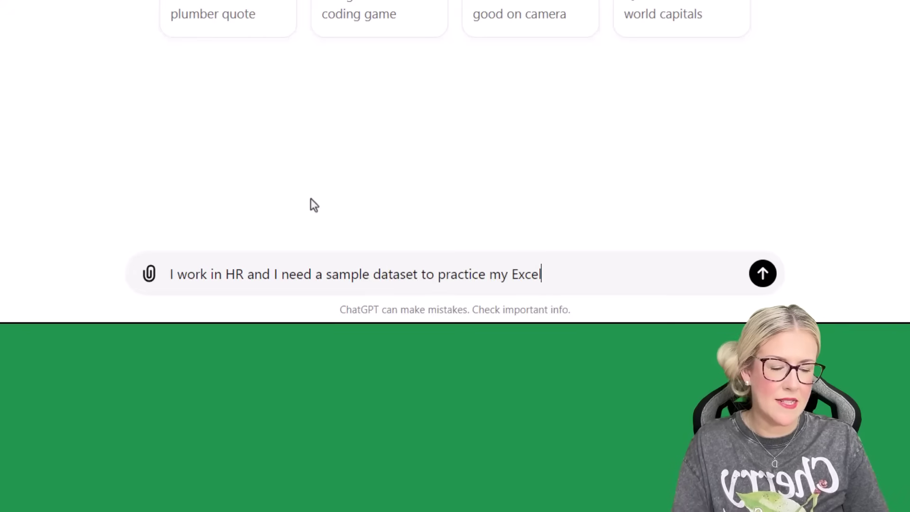
text( skills with.)
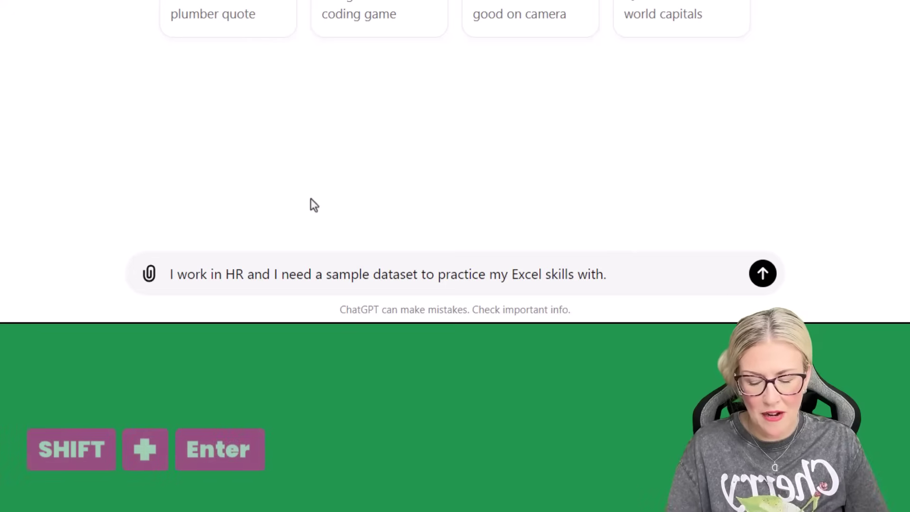
key(shift+Return)
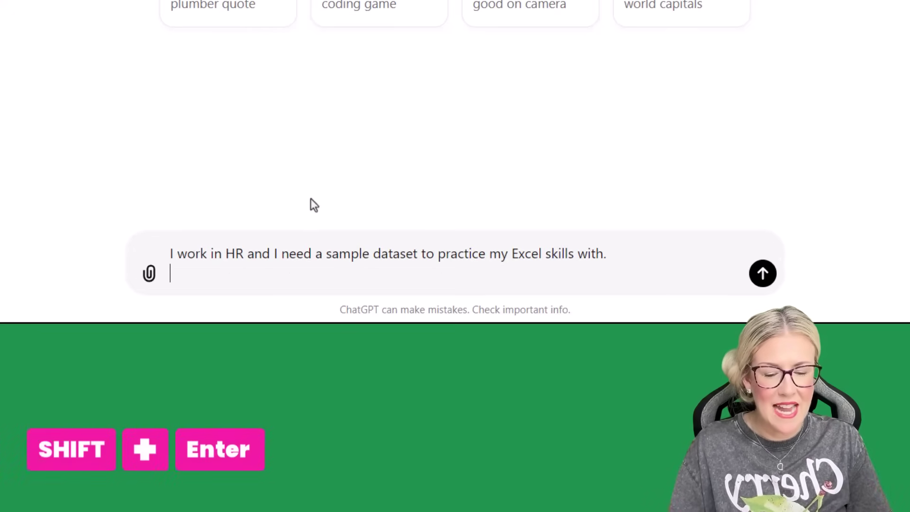
key(shift+Return)
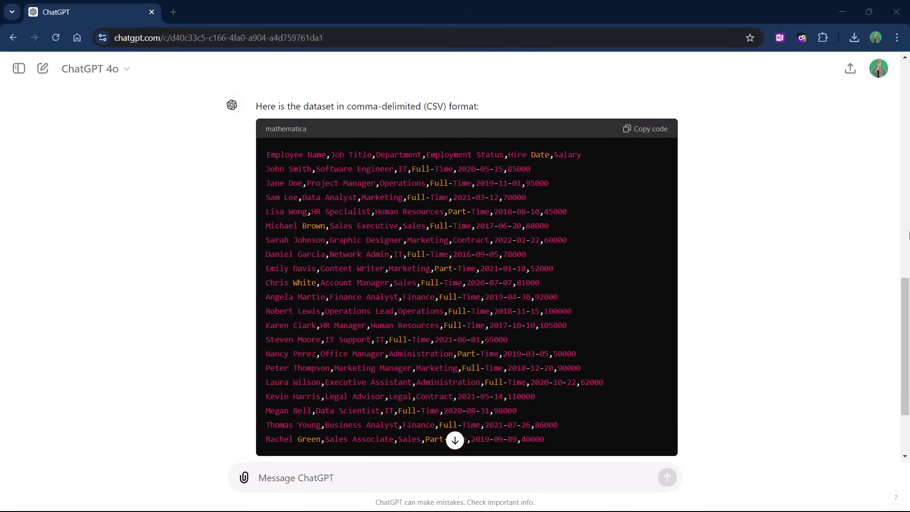
Paste the copied CSV employee data into A1 of a blank sheet and widen column A.
click(640, 135)
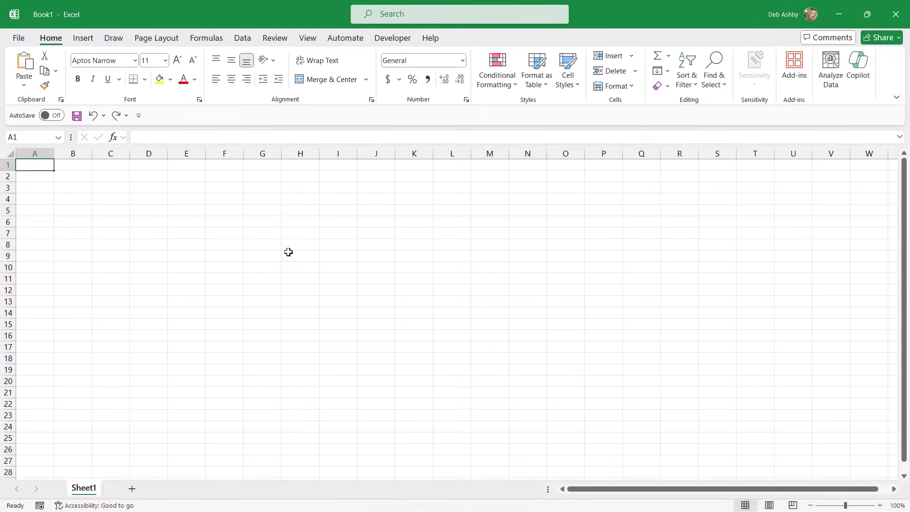
key(ctrl+v)
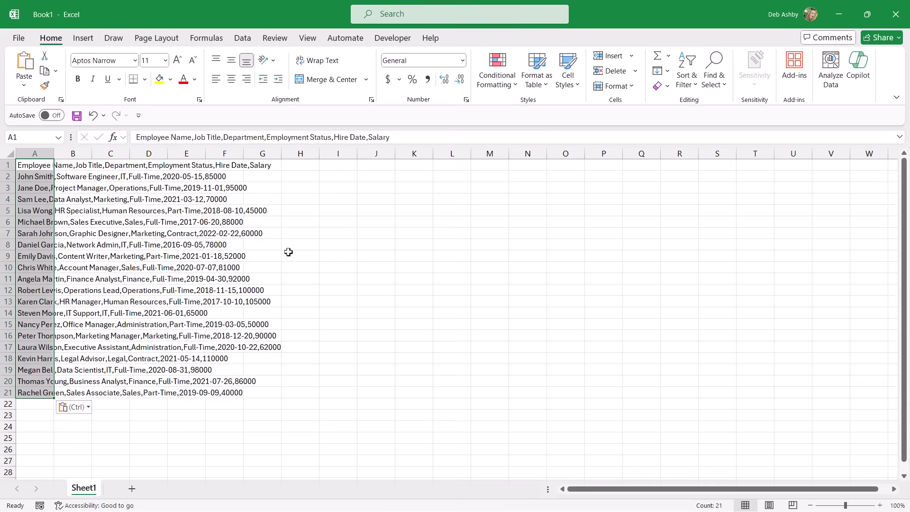
click(163, 212)
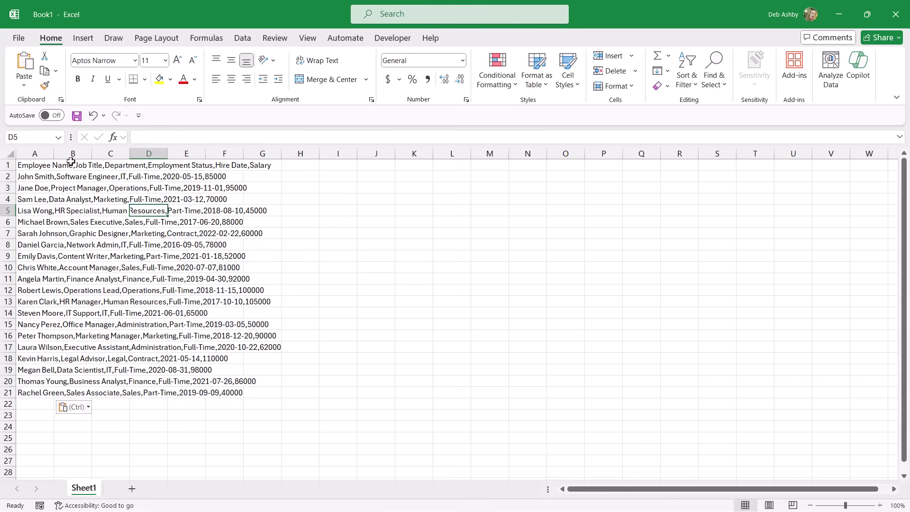
double_click(53, 152)
click(313, 289)
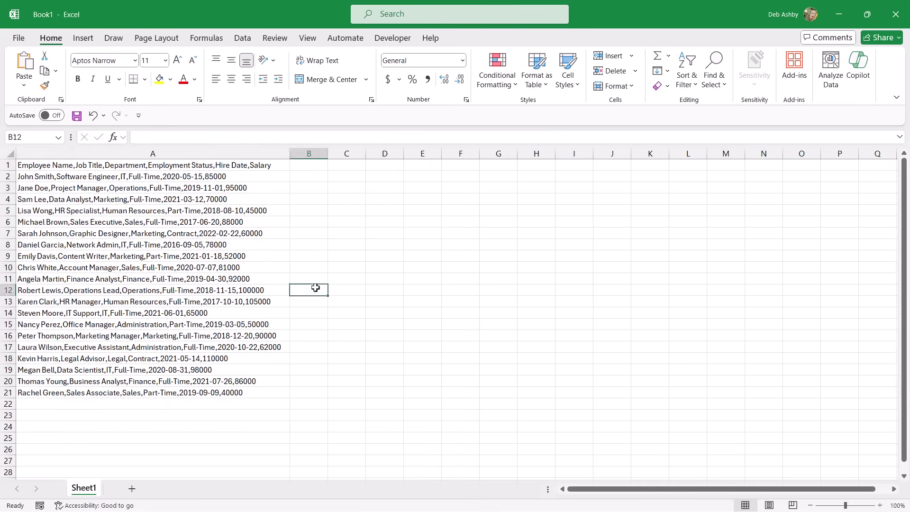
Split A1:A21 into columns with Text to Columns, using comma as the delimiter.
drag(242, 166, 237, 393)
click(243, 38)
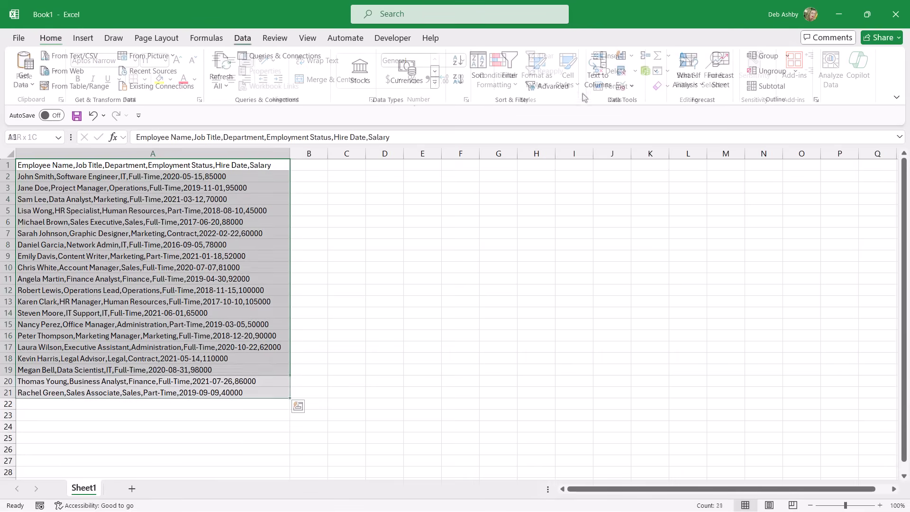
click(598, 76)
click(327, 335)
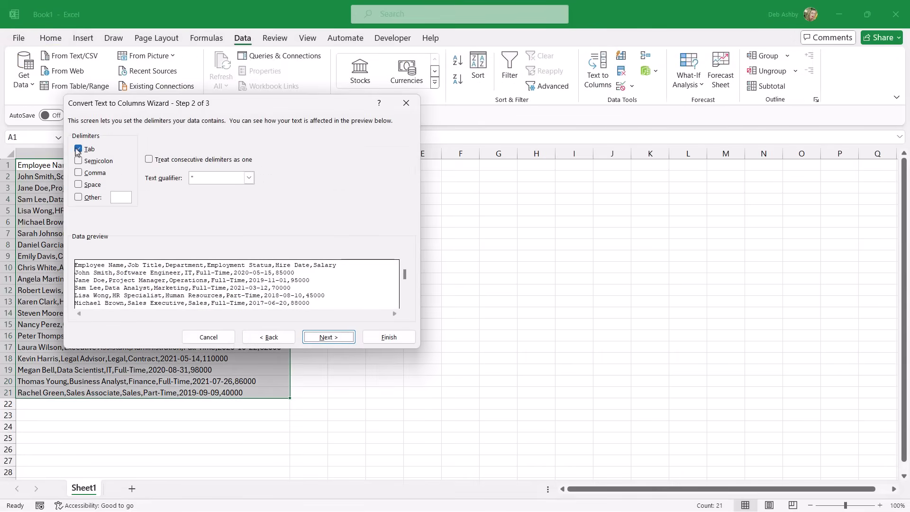
click(78, 173)
click(329, 337)
click(389, 338)
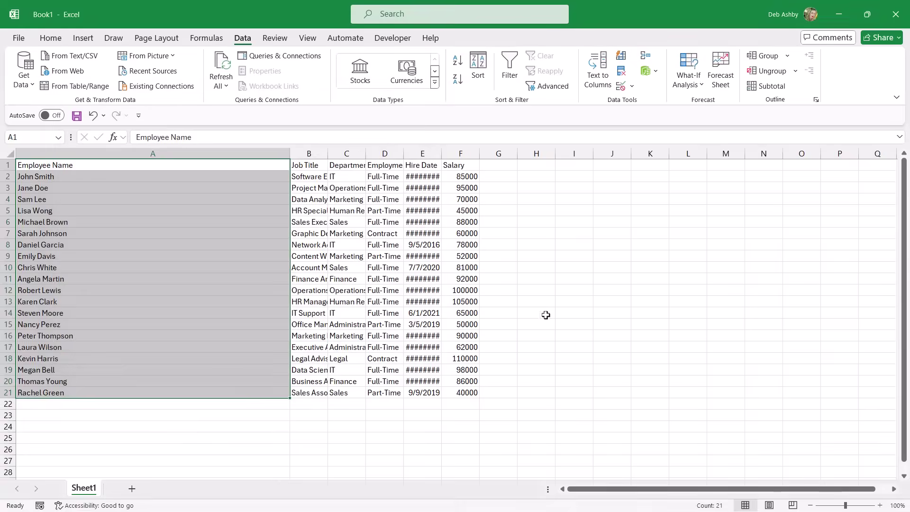
Autofit the widths of columns A through F.
click(612, 302)
drag(101, 154, 462, 153)
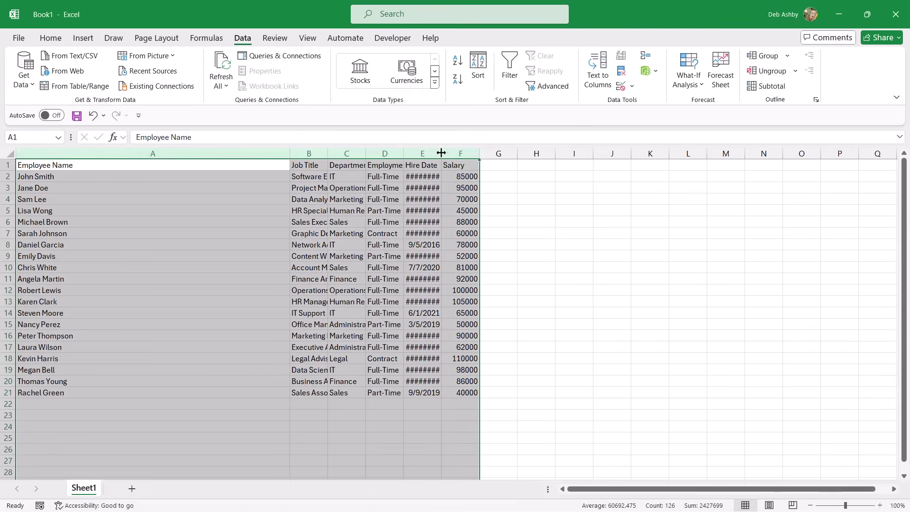
double_click(441, 154)
click(527, 256)
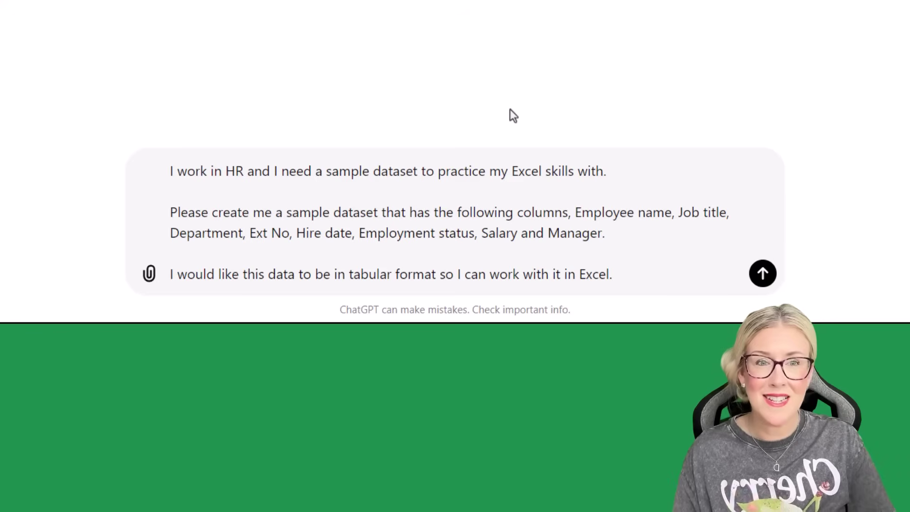
Send the request for an eight-column tabular HR dataset, Employee name through Manager.
key(Return)
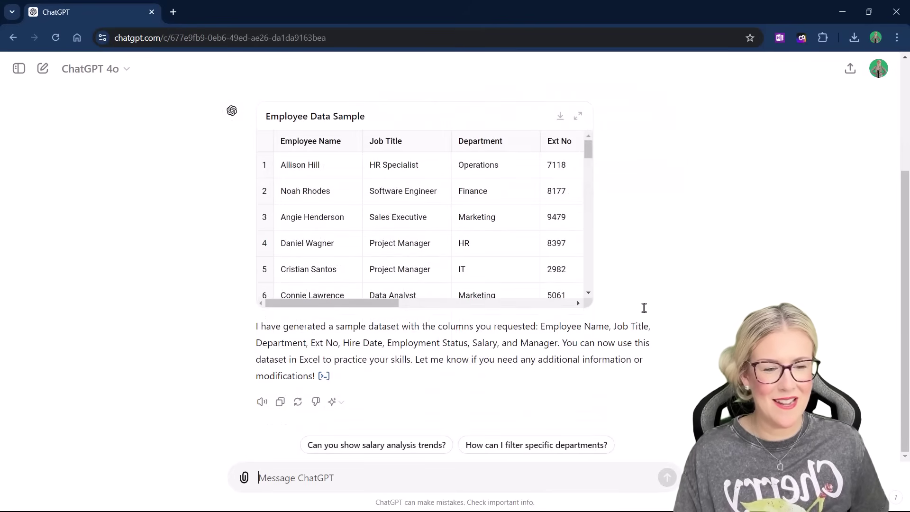
Scroll through the generated Employee Data Sample table to review its columns.
scroll(593, 256, down, 10)
drag(596, 218, 593, 289)
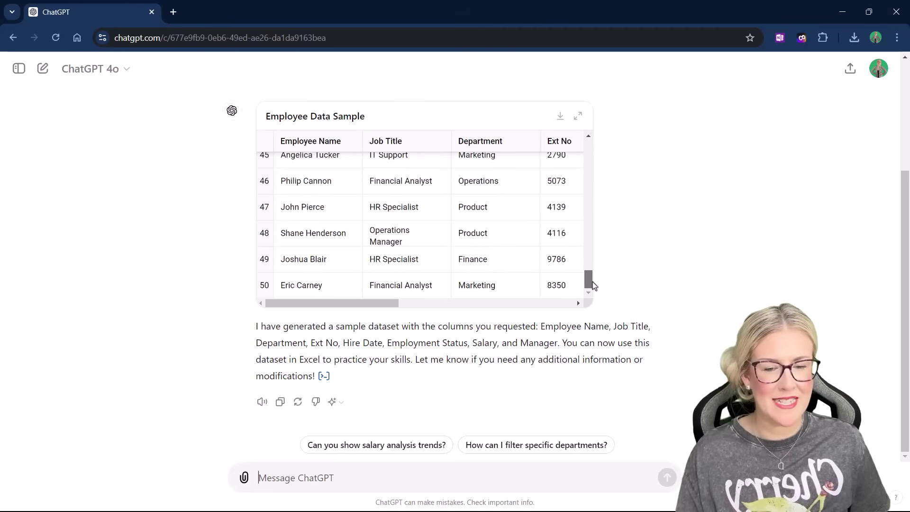
scroll(529, 177, up, 20)
scroll(529, 176, up, 4)
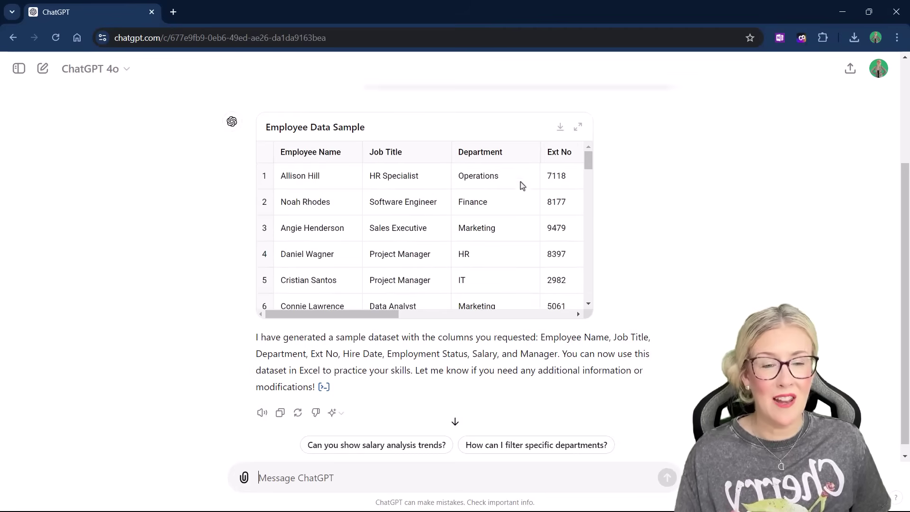
scroll(516, 193, down, 1)
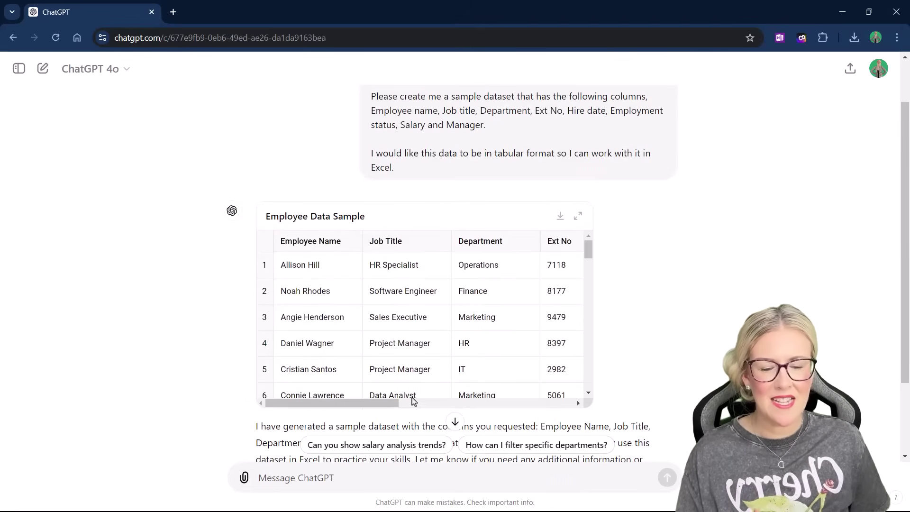
mouse_move(381, 406)
mouse_down()
mouse_move(561, 414)
mouse_move(365, 415)
mouse_up()
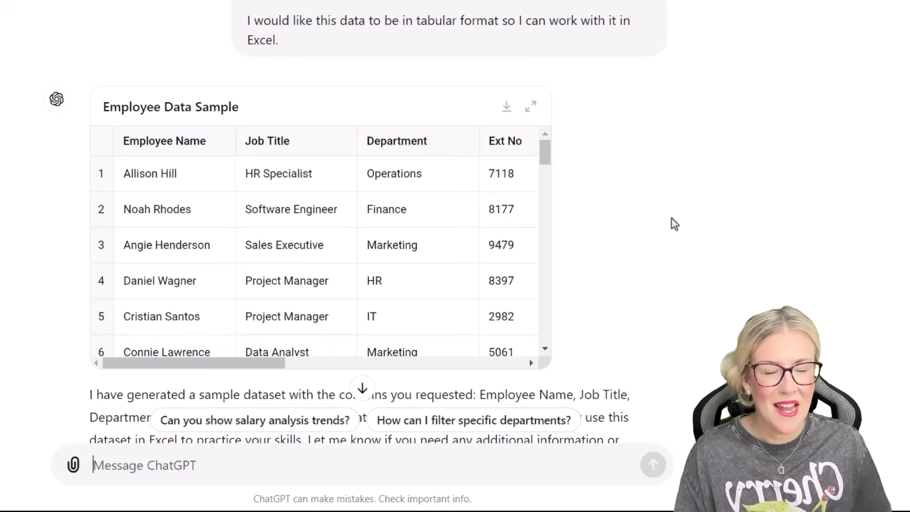
scroll(671, 218, up, 2)
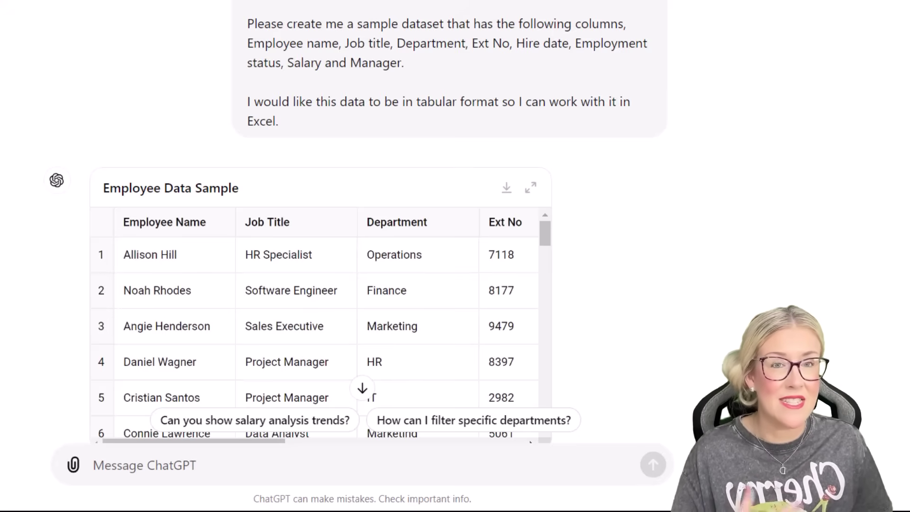
scroll(649, 197, down, 4)
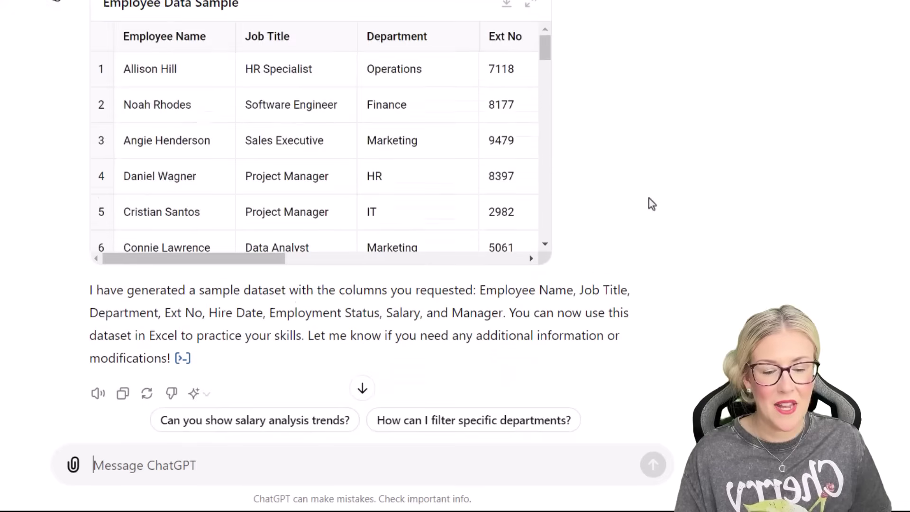
Request 200 rows with Job Title and Department values that logically match each other.
click(106, 465)
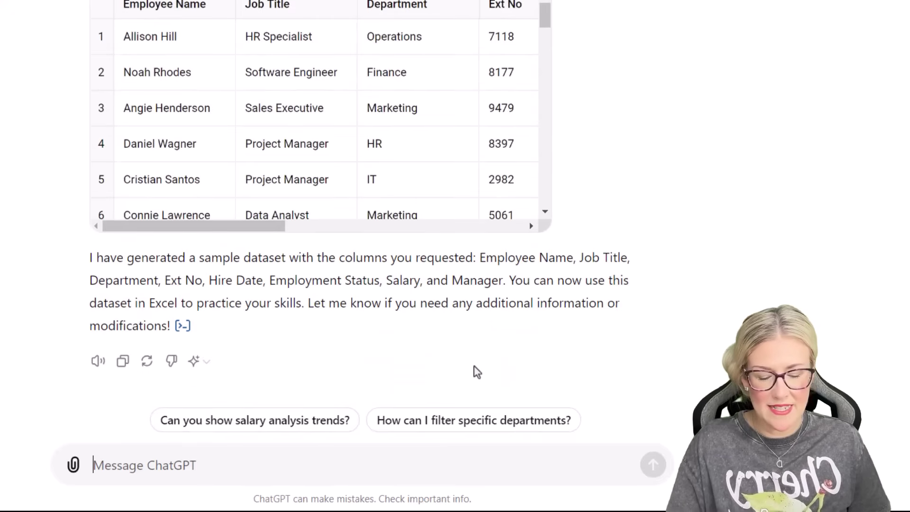
text(Thats great, ow)
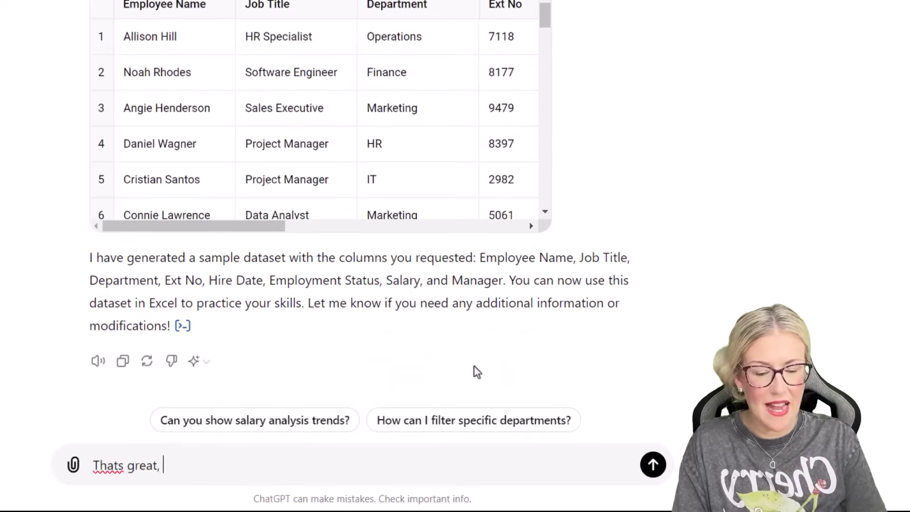
key(BackSpace)
key(BackSpace)
text(however, I would like 200 rows of)
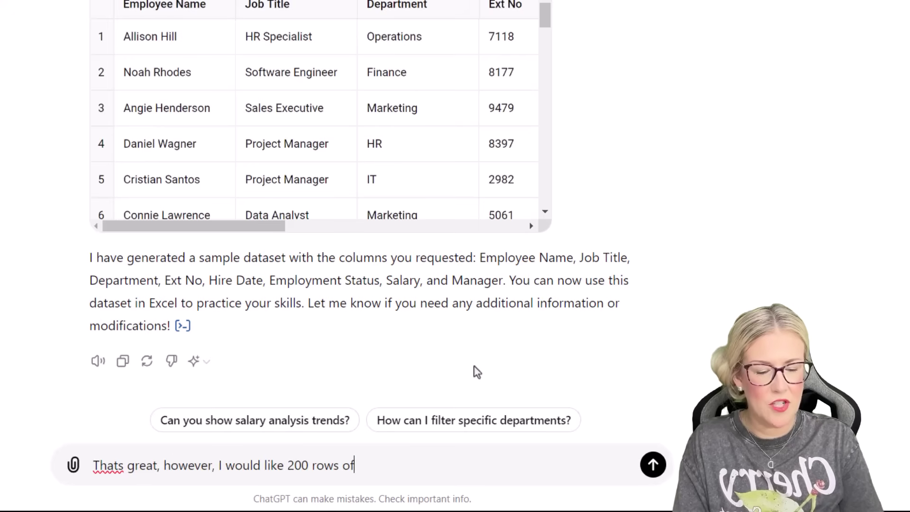
text( data and)
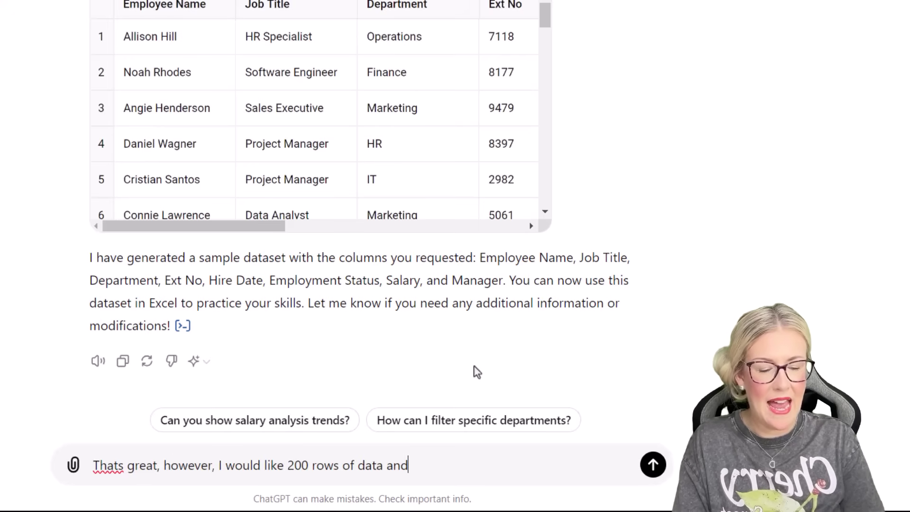
text( I would like the Job title column)
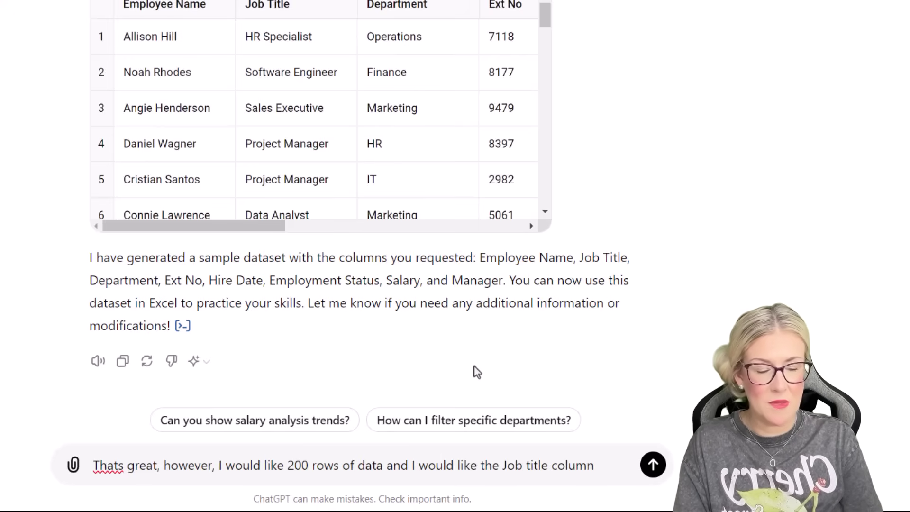
text( and the )
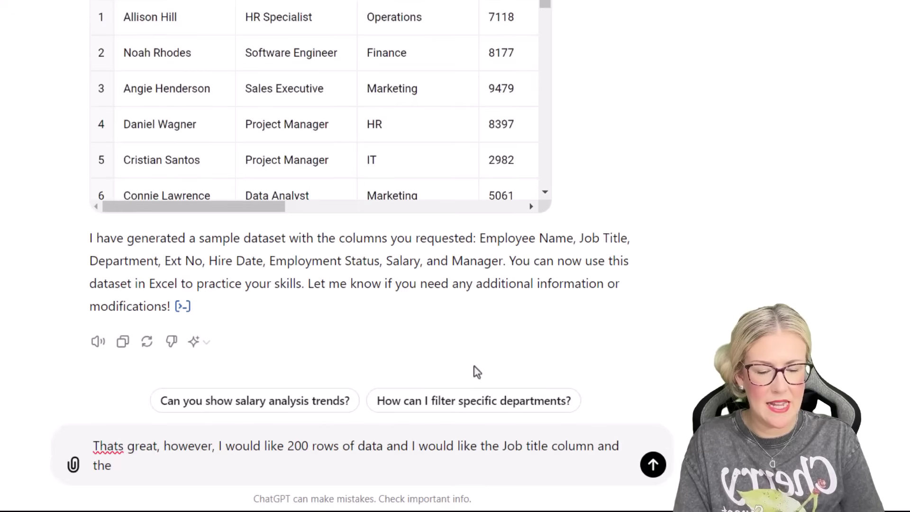
text(Department col)
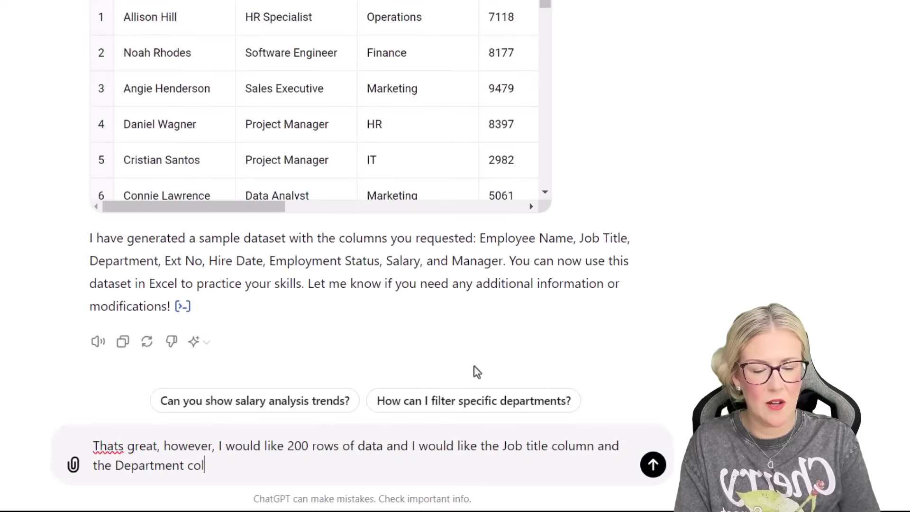
text(umn to be ont)
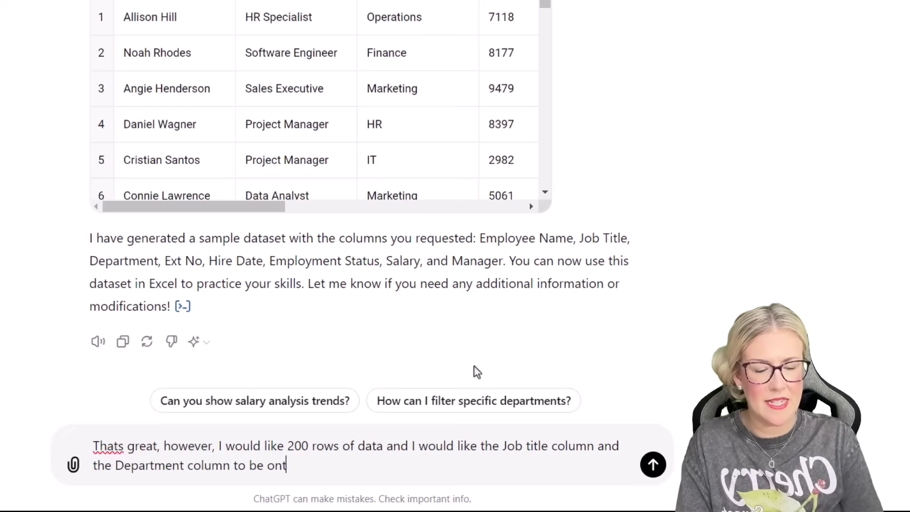
key(BackSpace)
key(BackSpace)
key(BackSpace)
text(contextual i.)
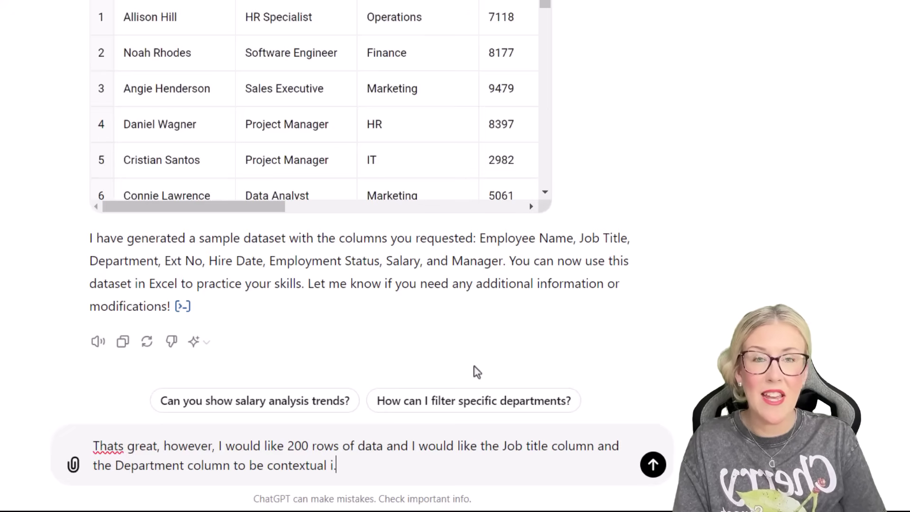
text(e.)
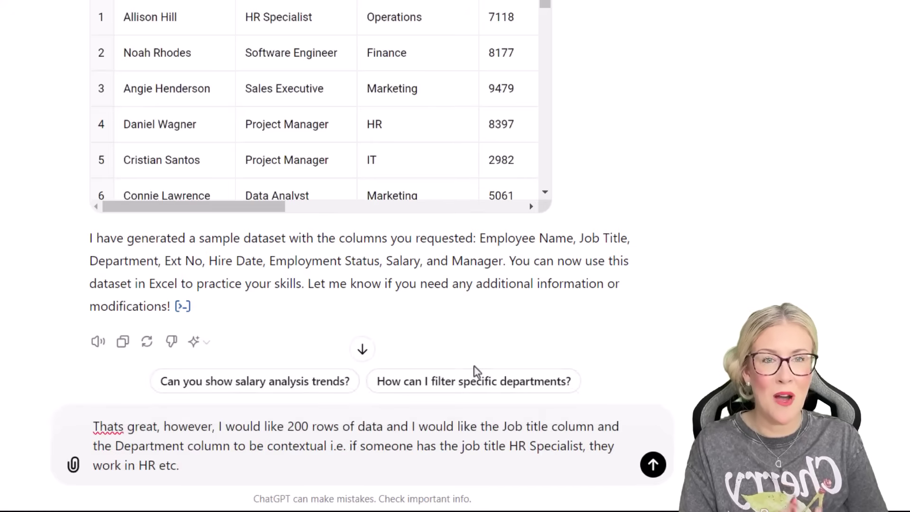
text(Please try again.)
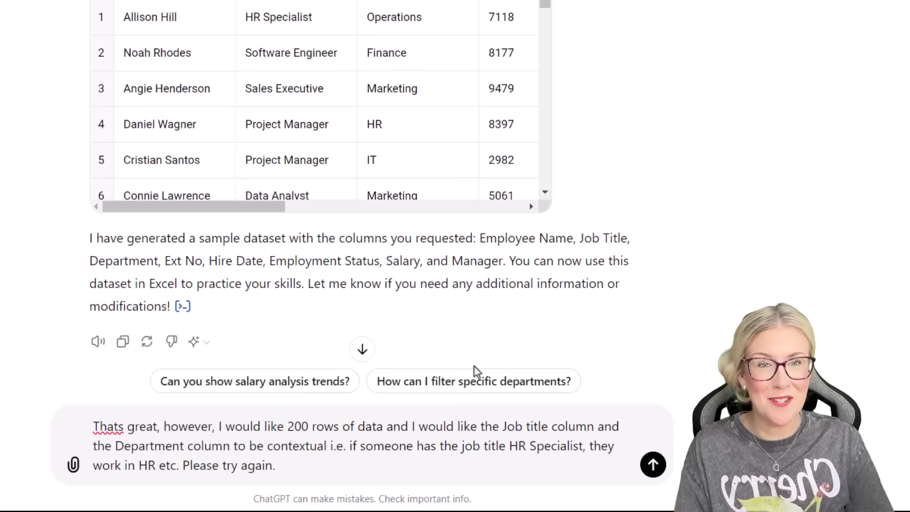
key(Return)
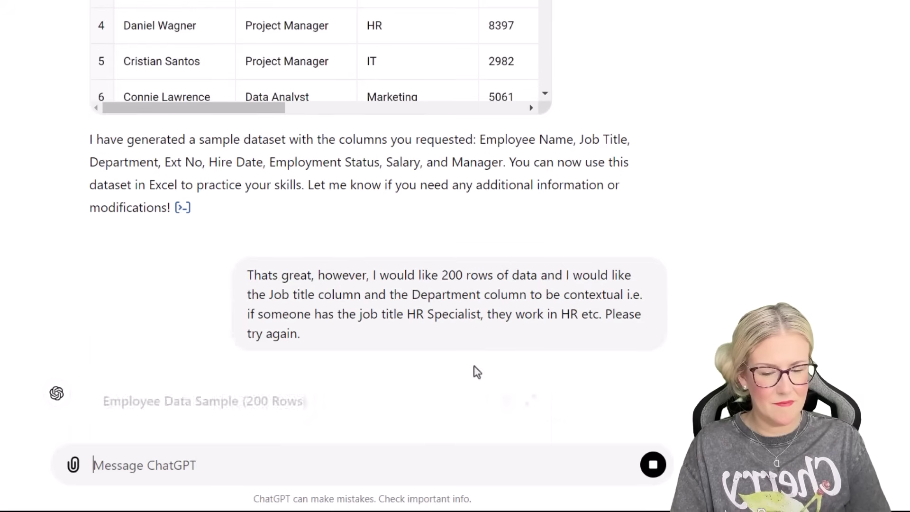
Scroll through the Employee Data Sample (200 Rows) table to check job titles match departments.
scroll(474, 135, up, 2)
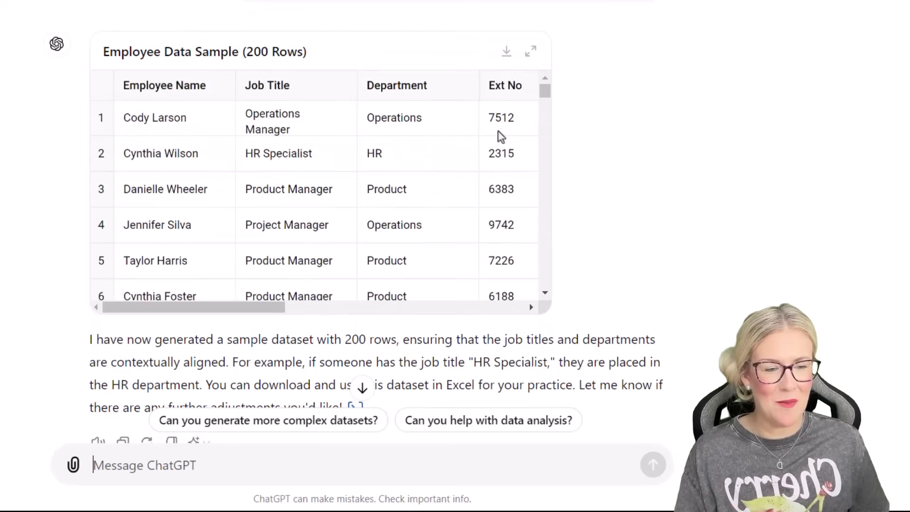
mouse_move(545, 93)
mouse_down()
mouse_move(544, 298)
mouse_move(544, 86)
mouse_up()
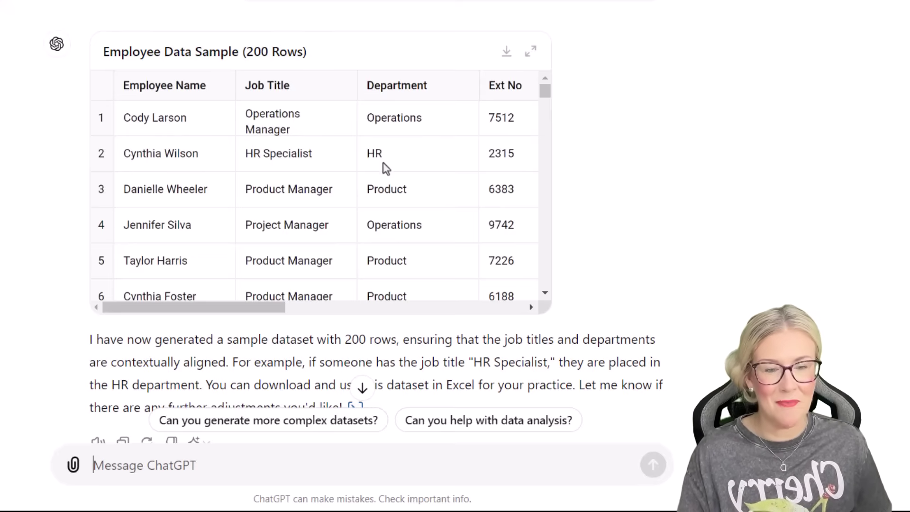
drag(266, 308, 187, 303)
scroll(315, 193, down, 5)
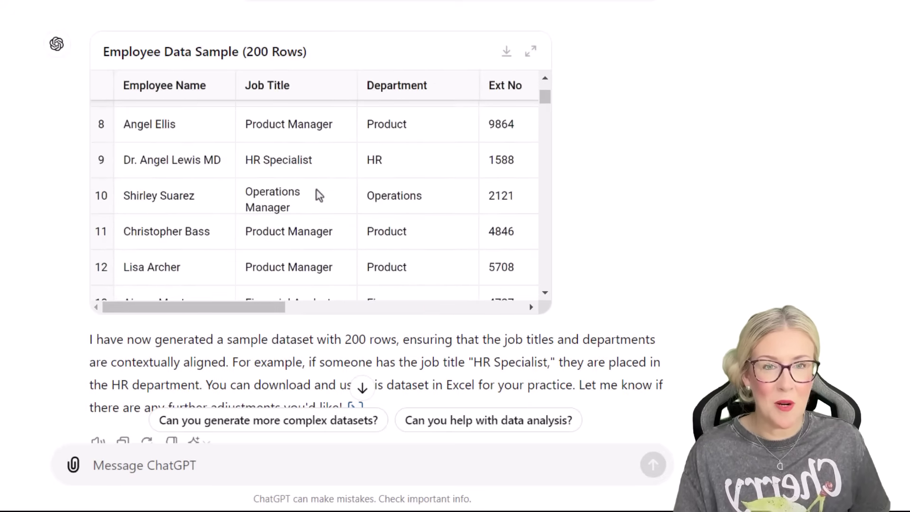
scroll(317, 195, up, 2)
scroll(317, 194, up, 3)
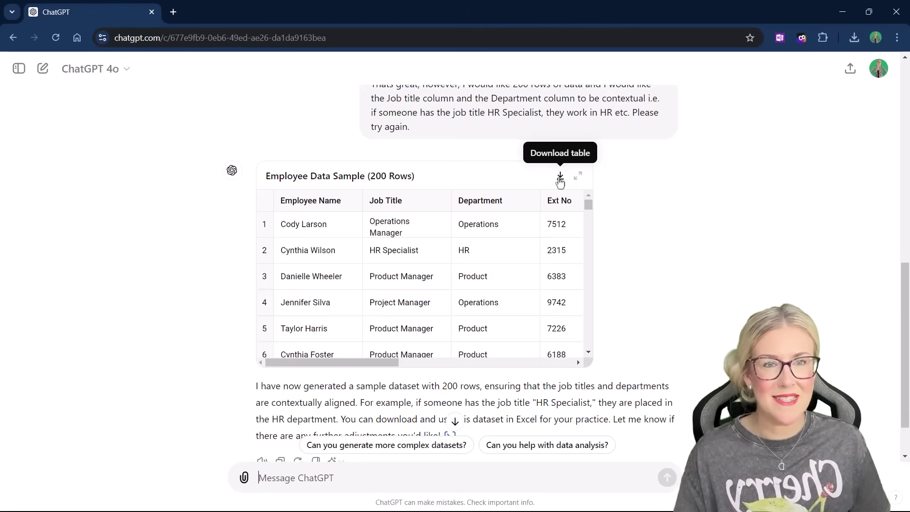
Download the table as CSV and open Employee_Data_Sample_200_rows in Excel.
click(560, 178)
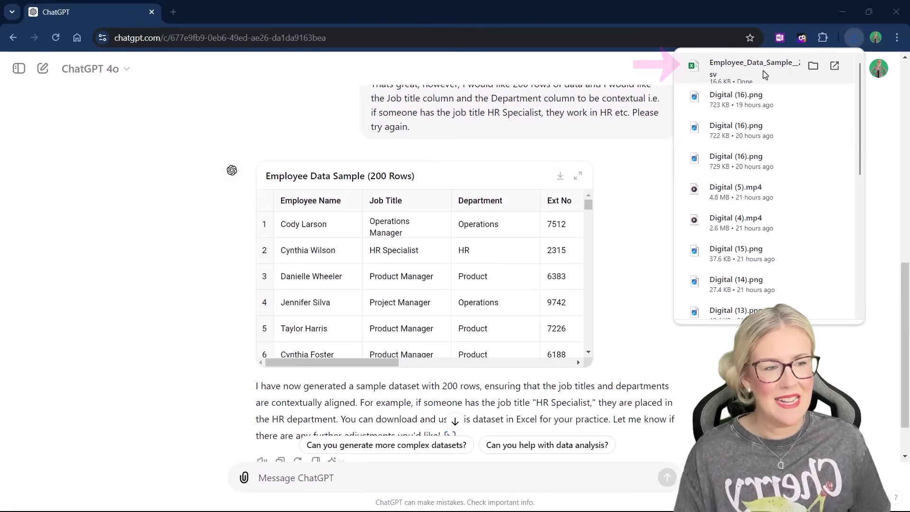
click(768, 74)
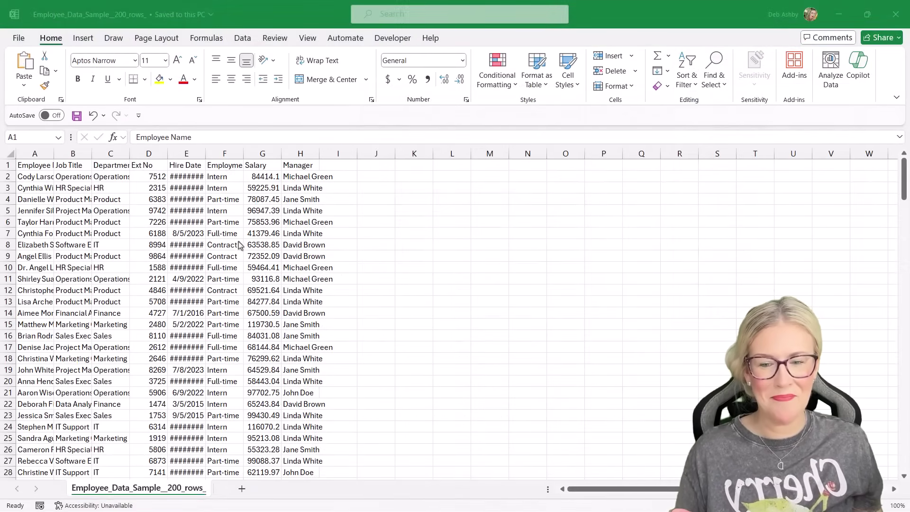
Autofit columns A through H to their contents.
drag(38, 151, 311, 153)
double_click(280, 153)
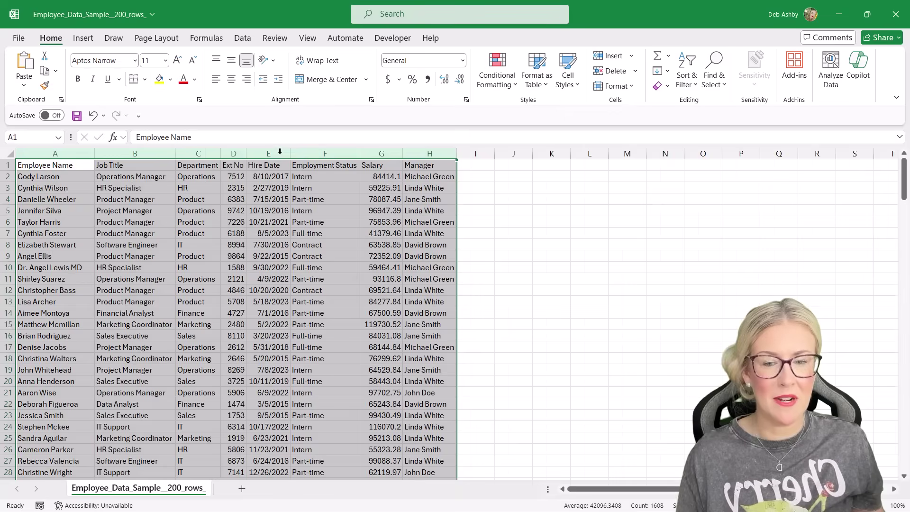
click(296, 278)
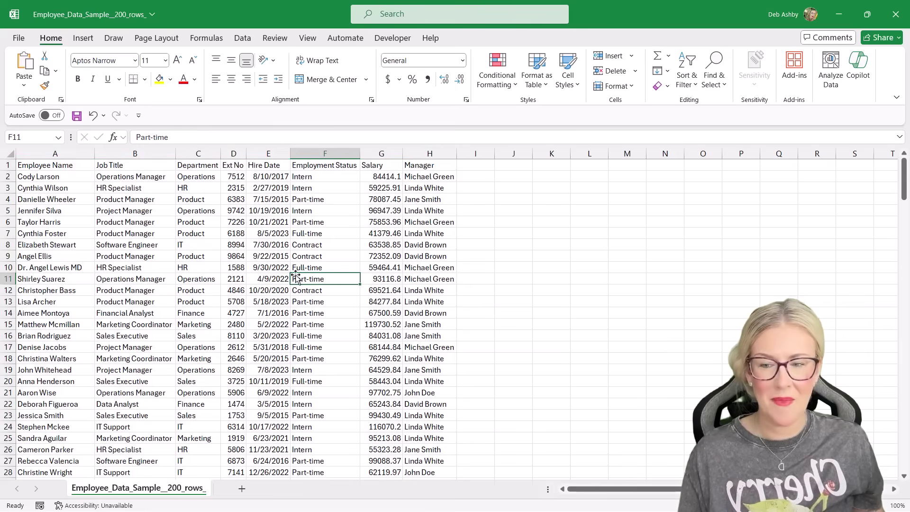
Convert the data into Table1 with headers and apply a different table style.
click(227, 256)
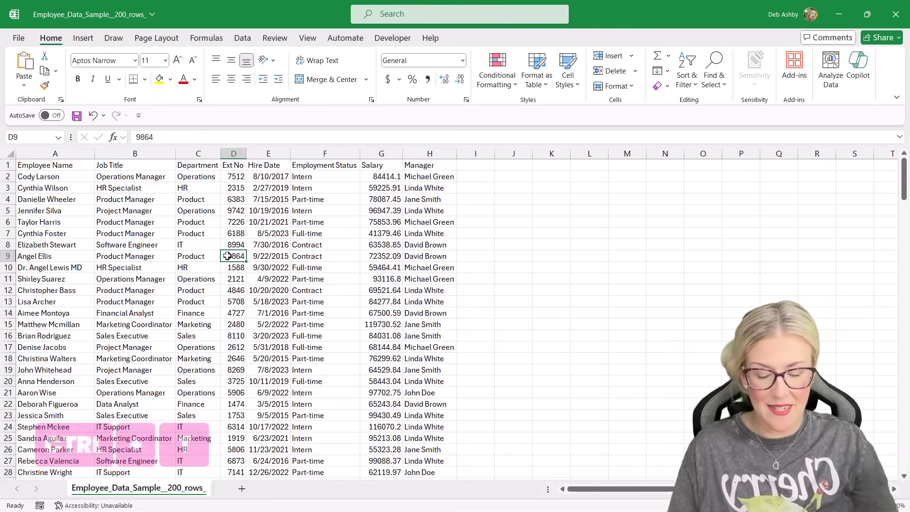
key(ctrl+t)
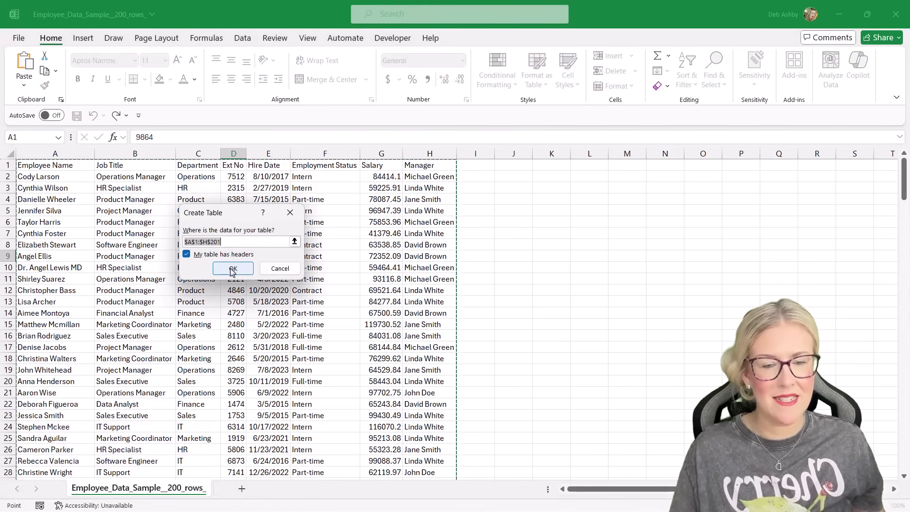
click(233, 268)
click(353, 268)
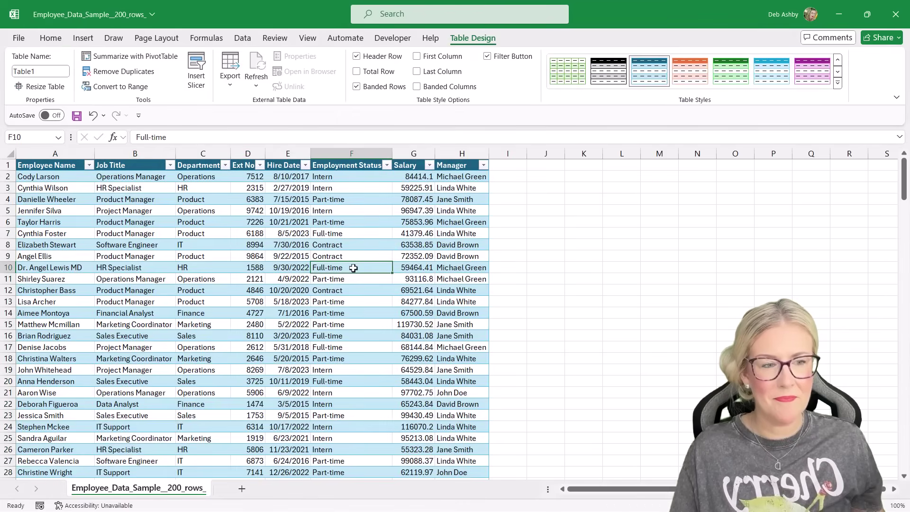
click(838, 83)
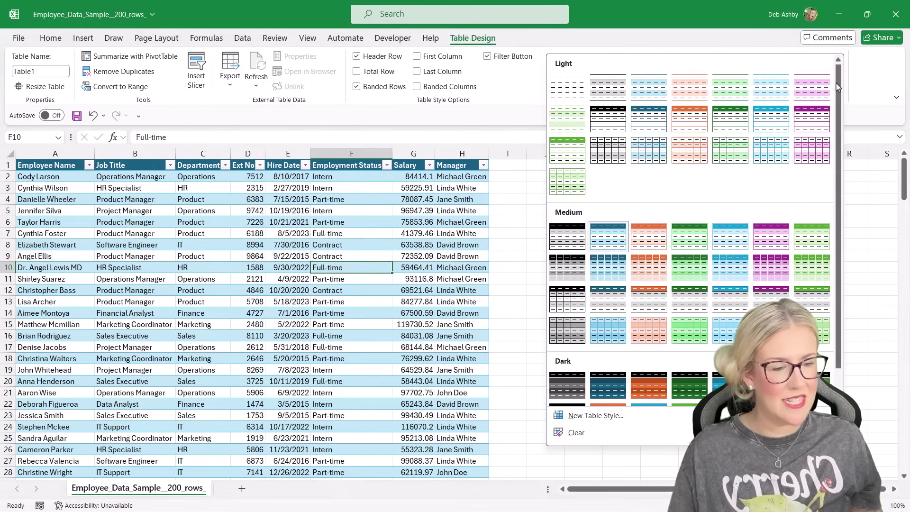
click(650, 123)
Format the Salary column with thousands separators and zero decimal places.
click(413, 160)
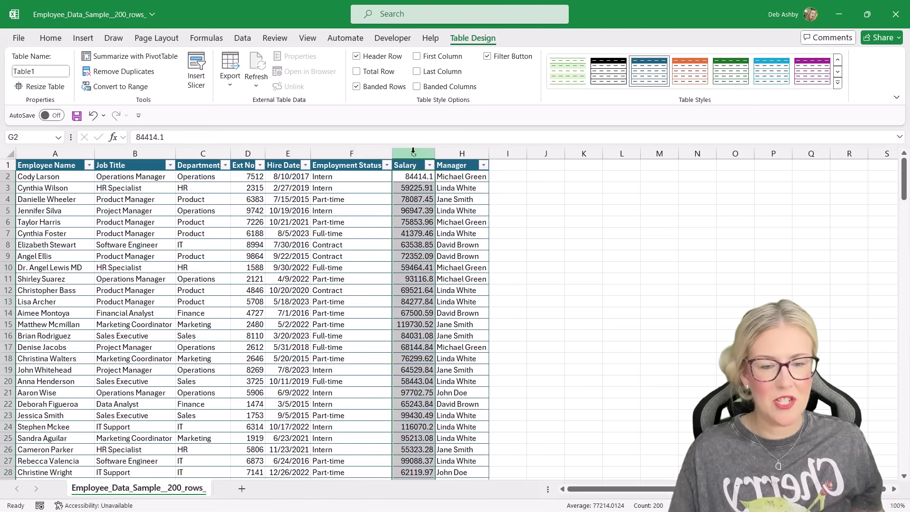
click(51, 38)
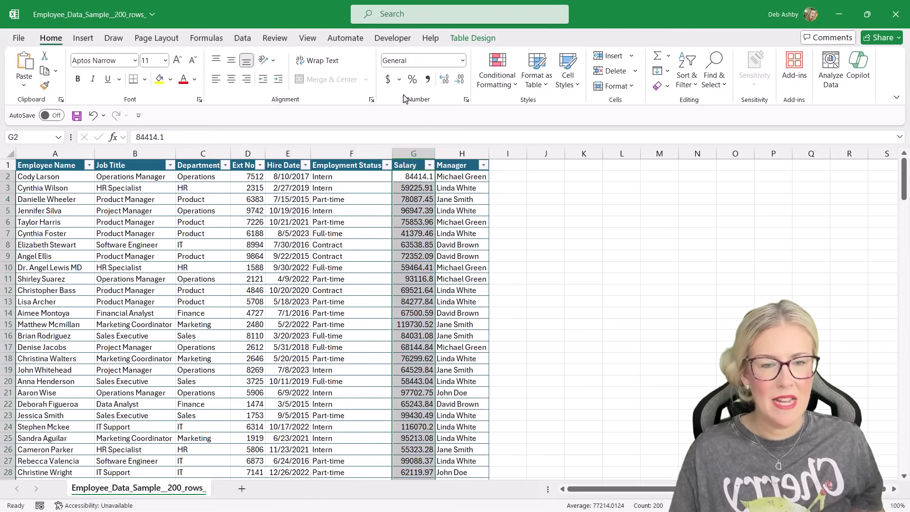
click(430, 79)
click(463, 81)
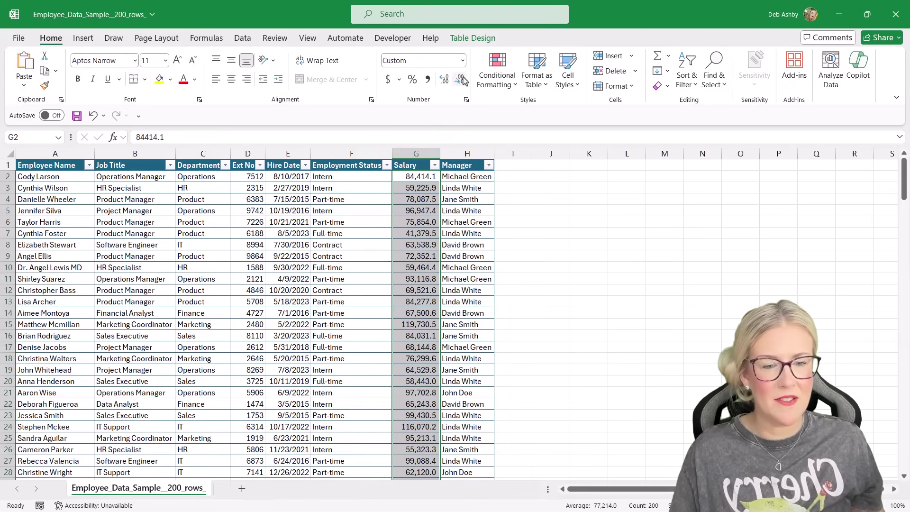
click(463, 80)
click(451, 225)
click(337, 256)
key(Up)
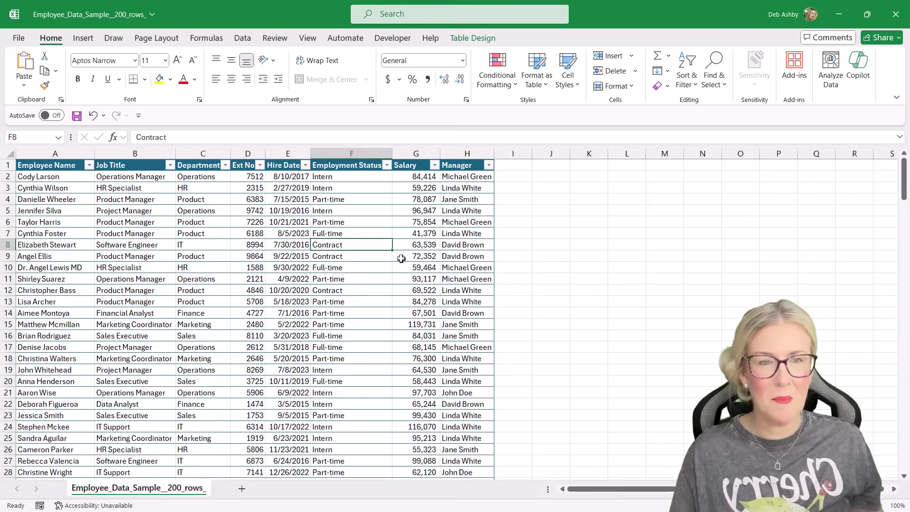
click(253, 253)
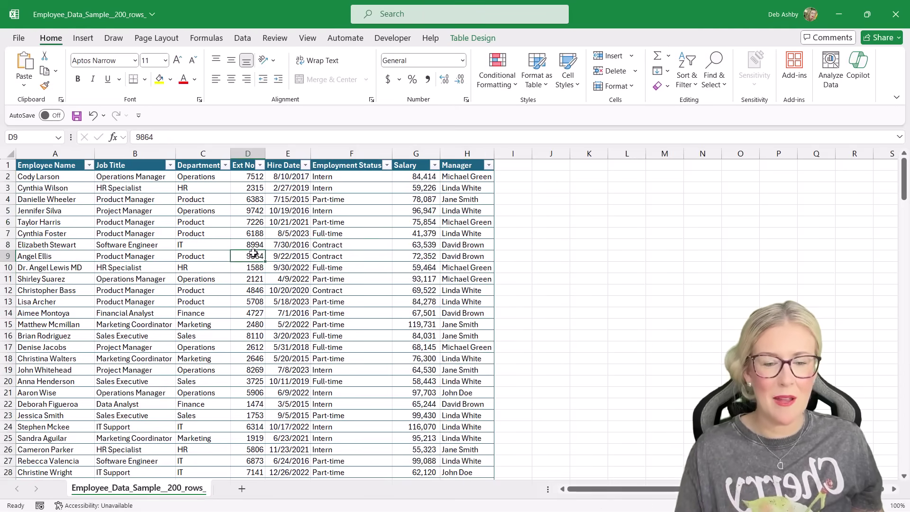
scroll(252, 254, down, 7)
scroll(252, 254, down, 9)
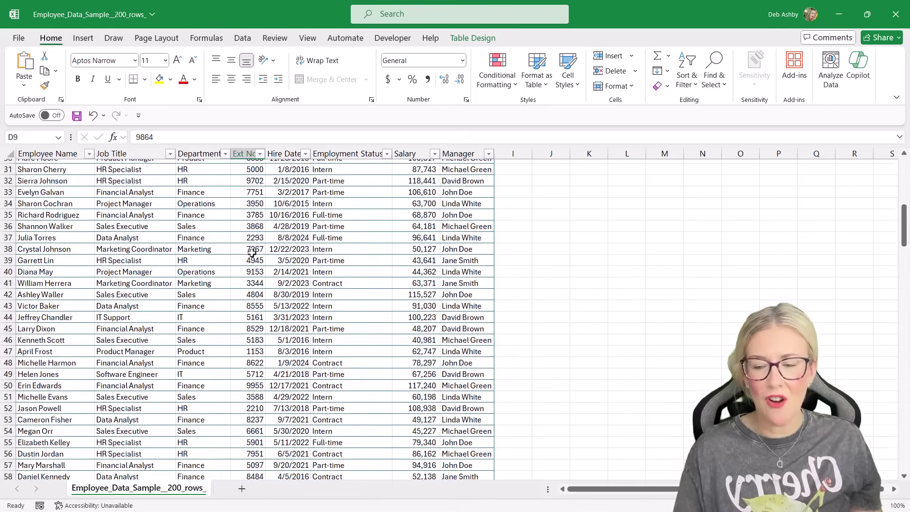
scroll(252, 254, down, 1)
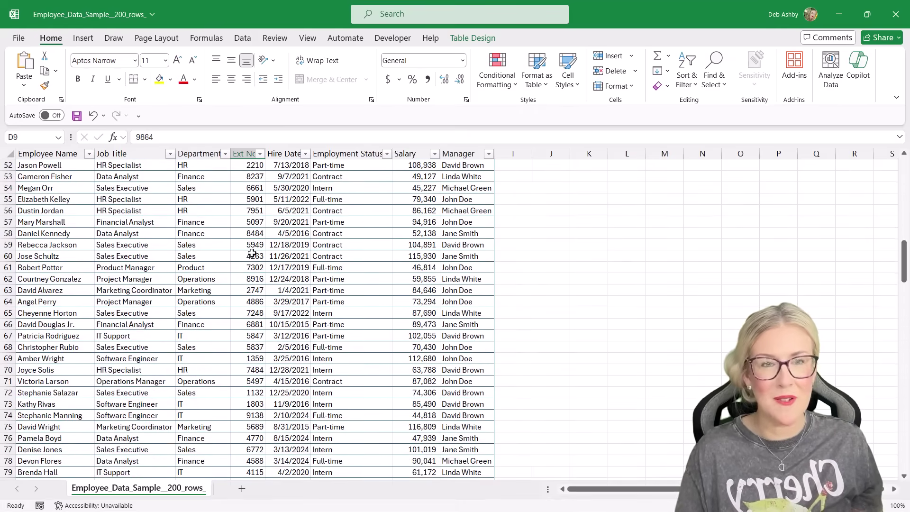
scroll(251, 253, up, 17)
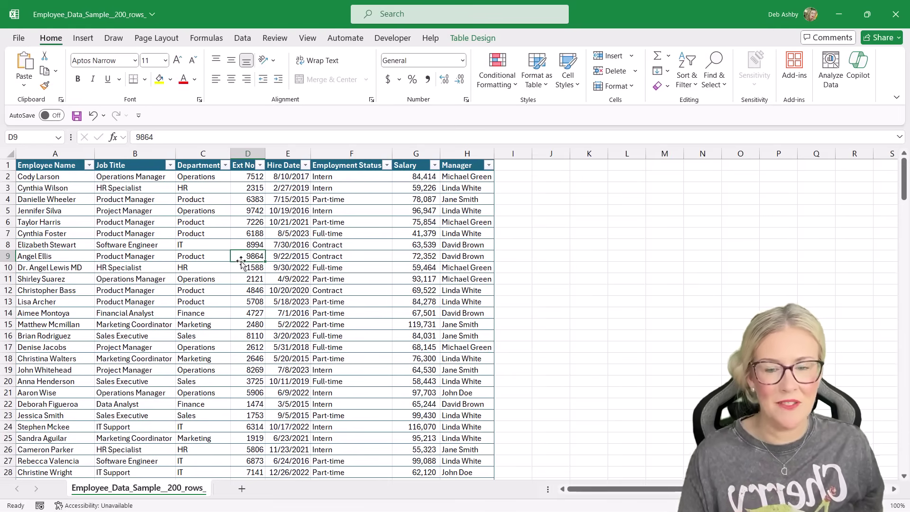
click(216, 232)
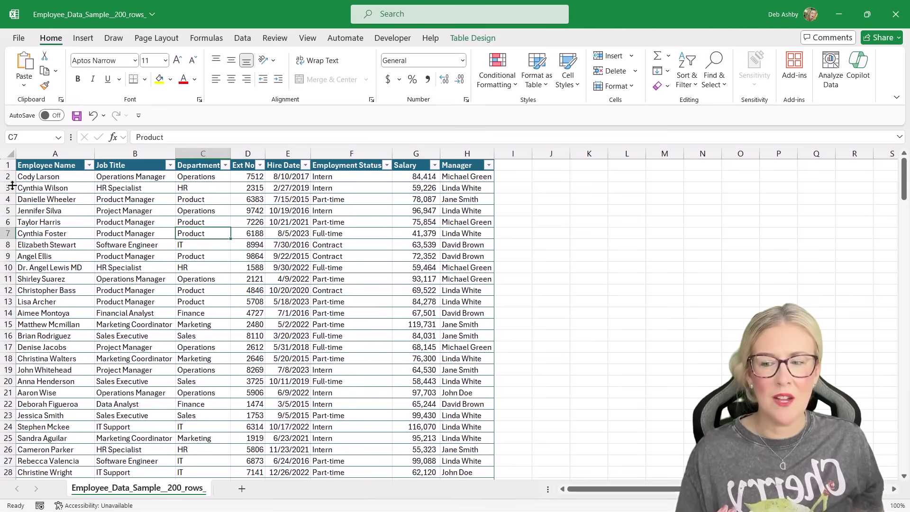
click(7, 187)
click(7, 199)
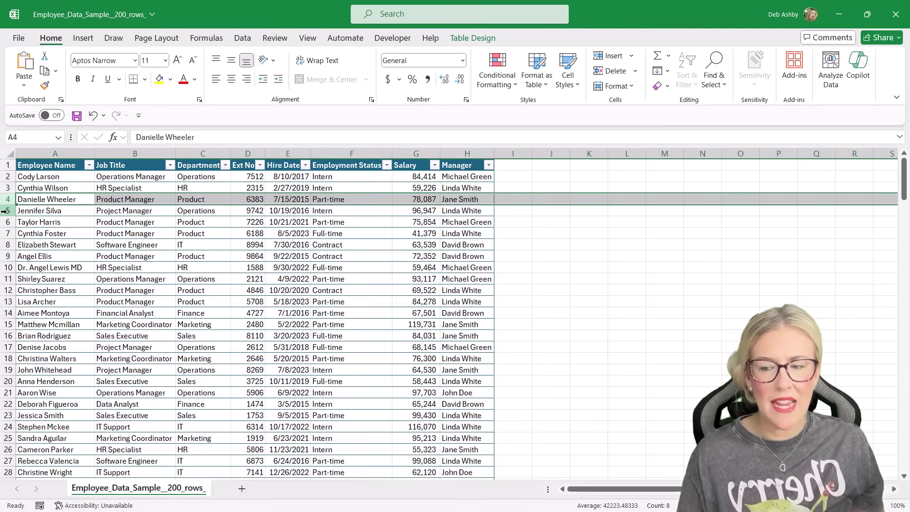
click(6, 210)
click(6, 222)
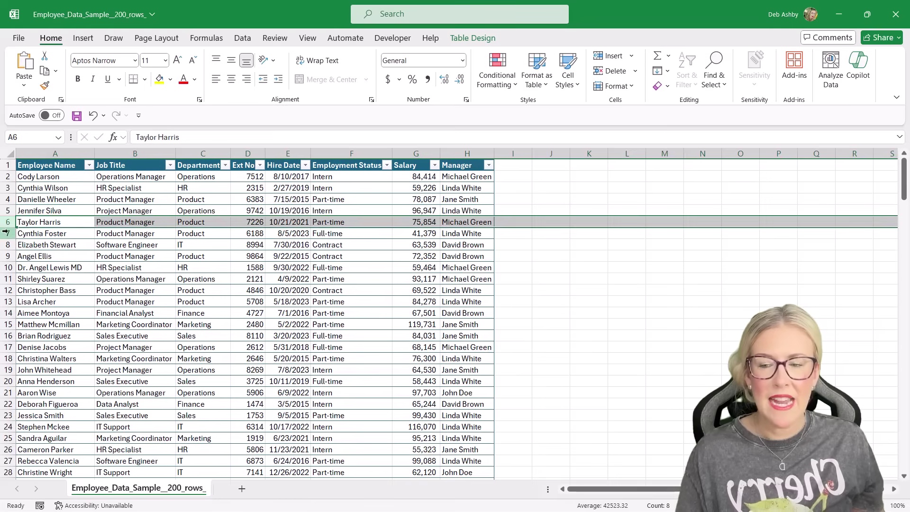
click(6, 233)
click(6, 244)
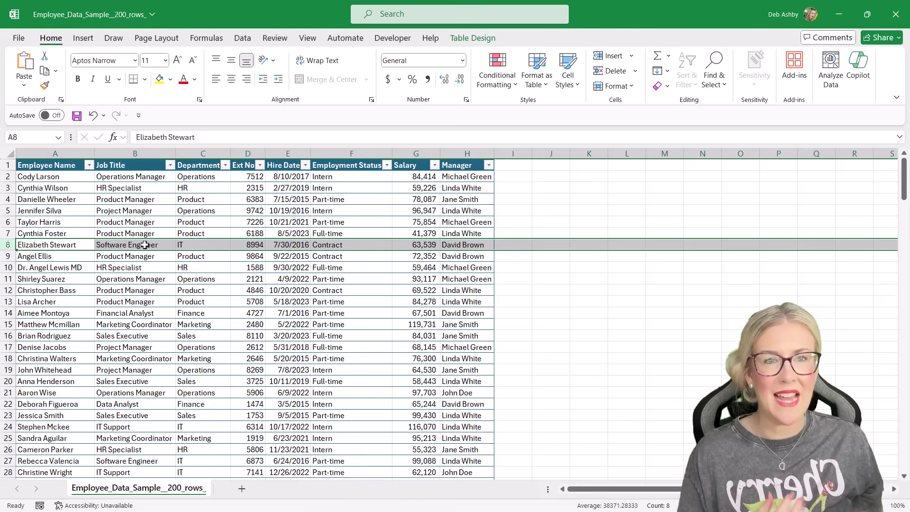
click(5, 210)
click(6, 224)
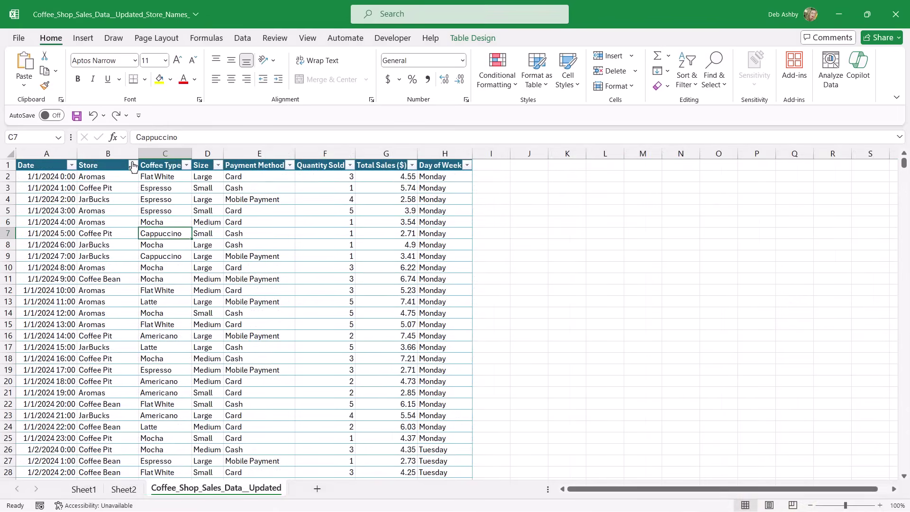
Sort the sales table by Store A to Z and select the Aromas entries in B2:B26.
click(132, 165)
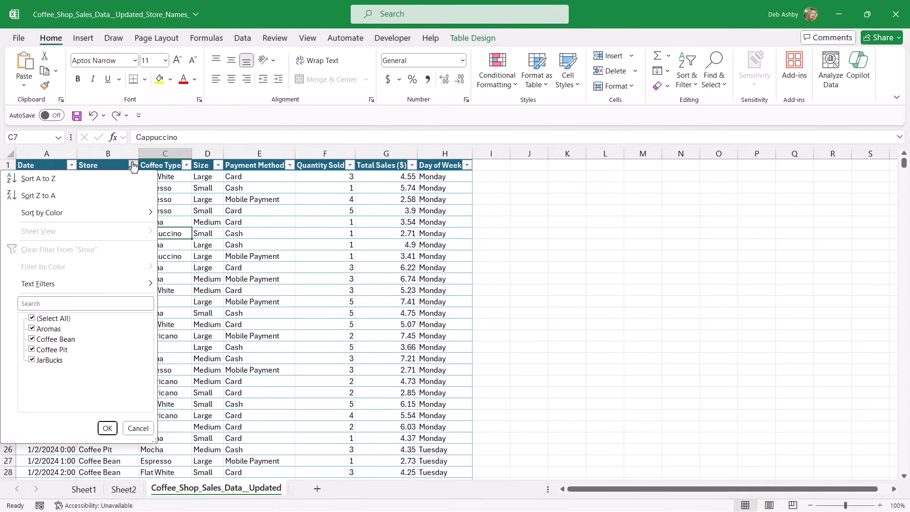
click(108, 184)
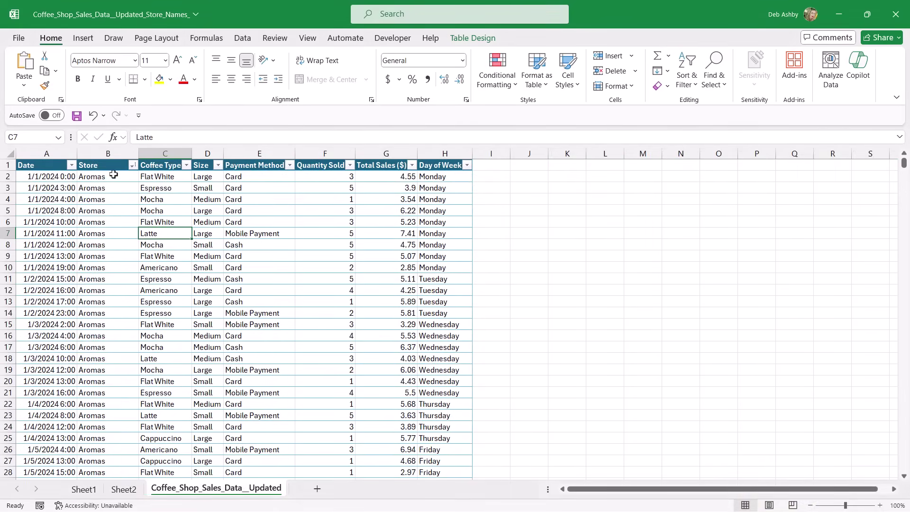
click(114, 177)
scroll(114, 194, down, 10)
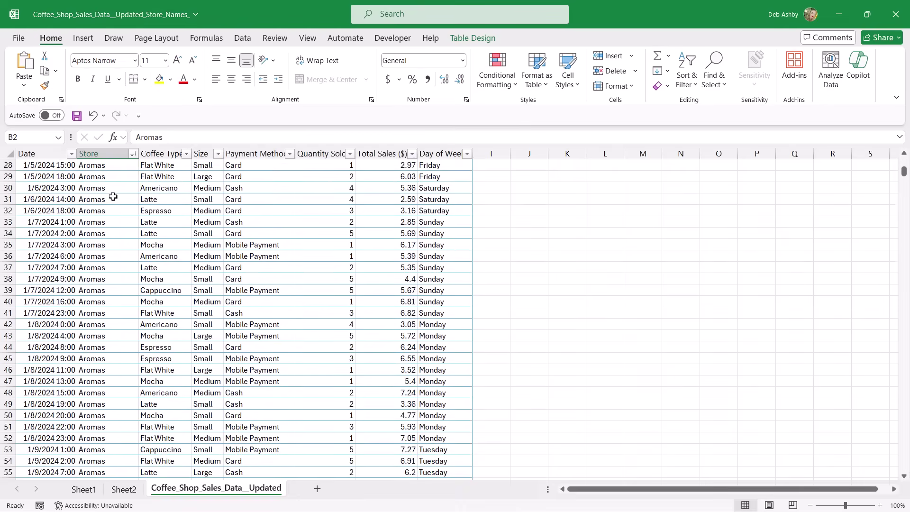
scroll(112, 197, up, 10)
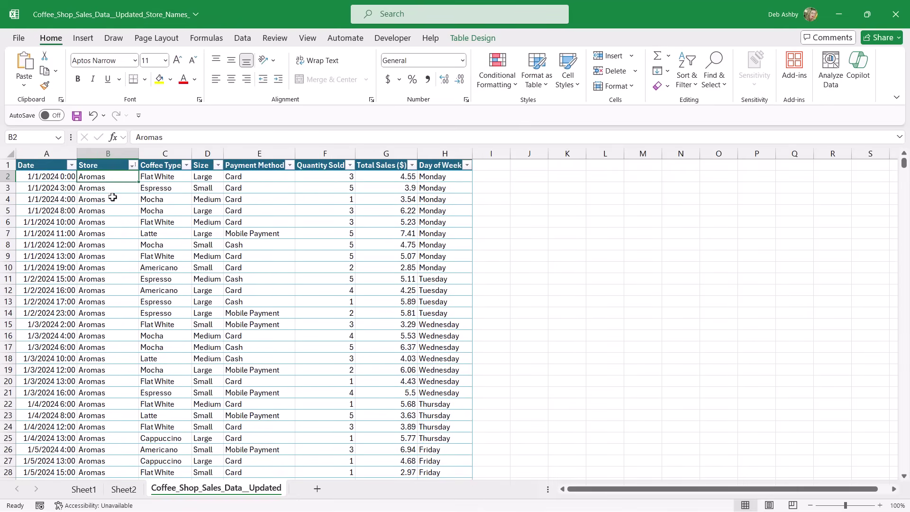
drag(98, 177, 101, 451)
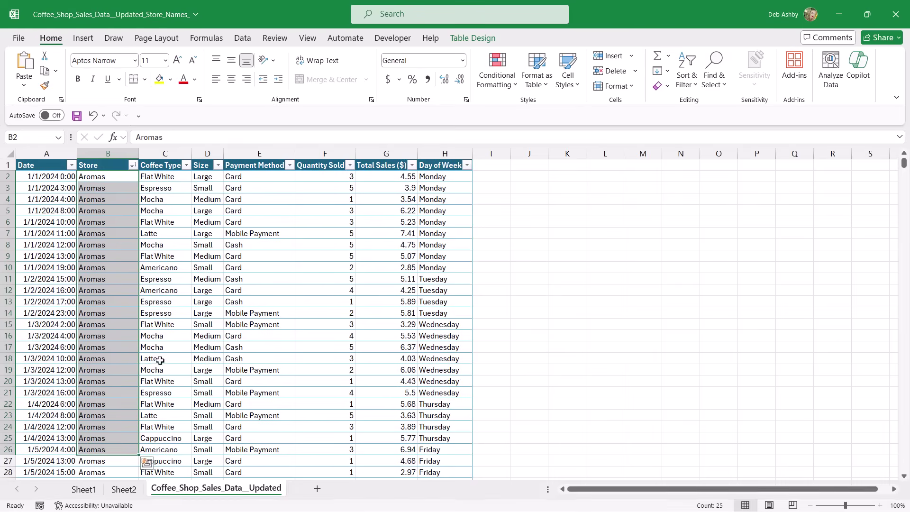
click(178, 325)
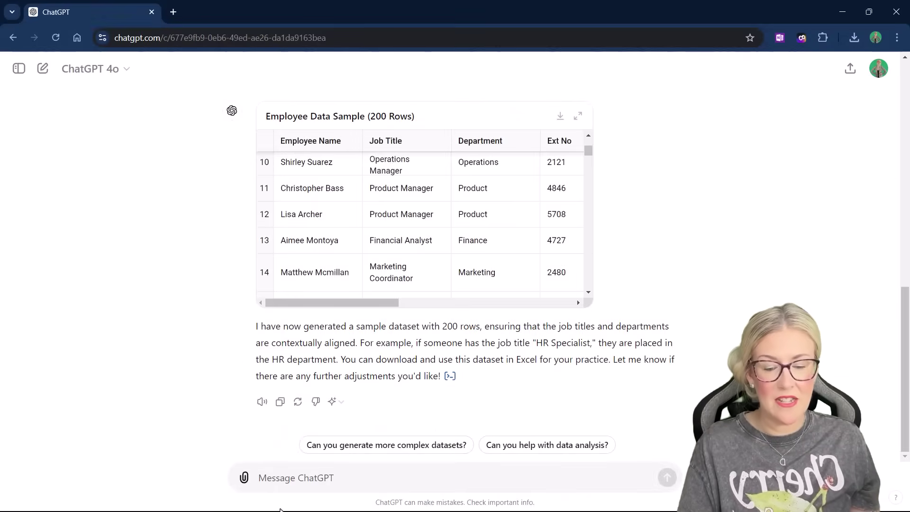
In a fresh chat, type the data-analyst prompt asking for 1000+ rows of coffee shop sales data.
click(370, 469)
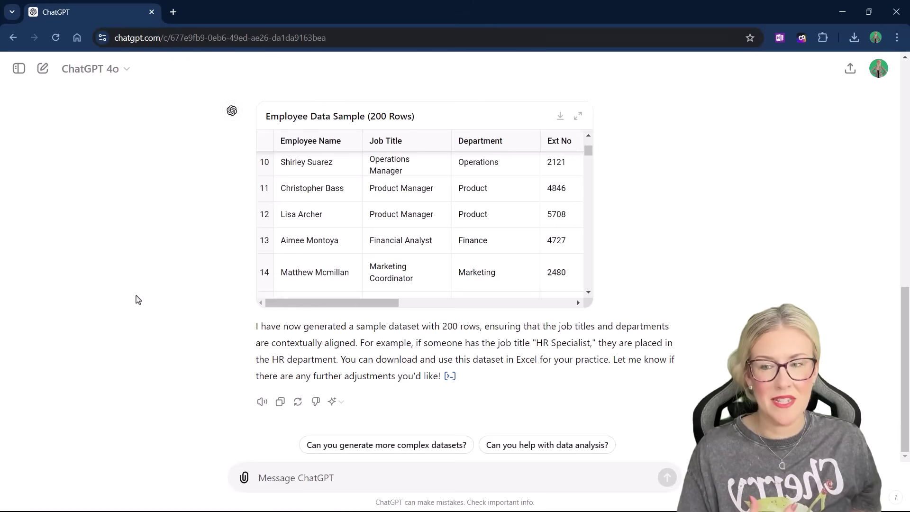
click(42, 75)
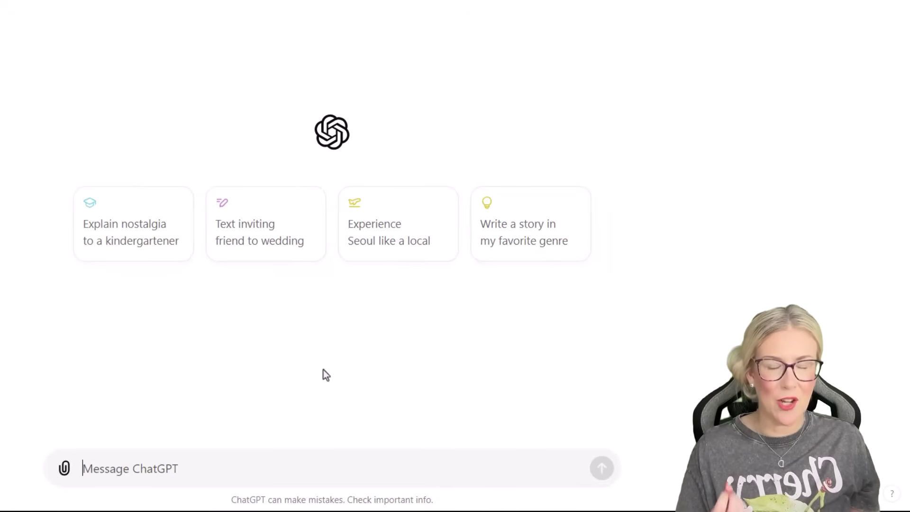
text(I am a data analyst and I need you to generate some sample data that can be used in a pivot table.)
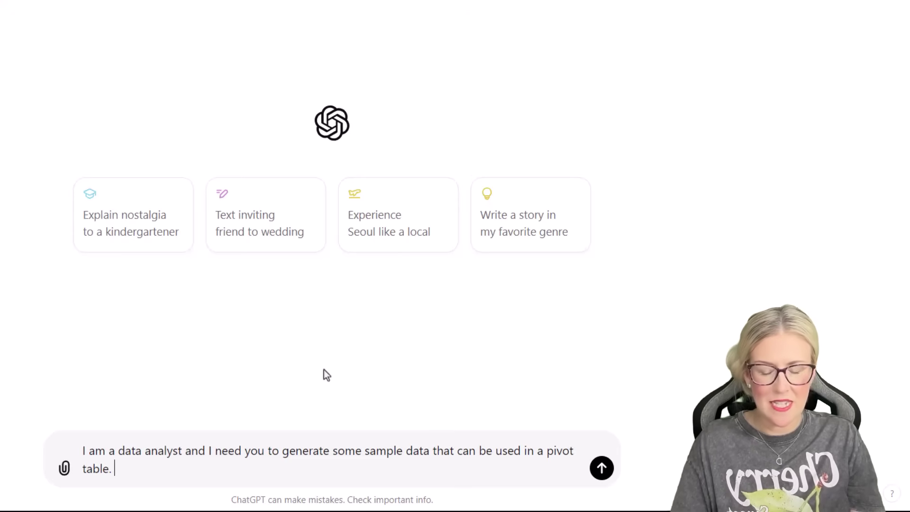
key(shift+Return)
key(shift+Return)
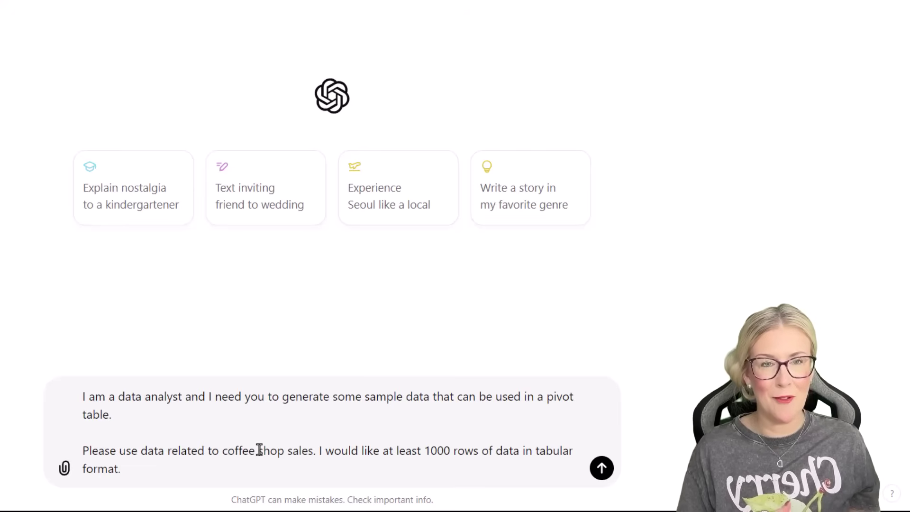
Send the request and review the returned 1,000-row table with date, store, coffee type and size columns.
click(611, 472)
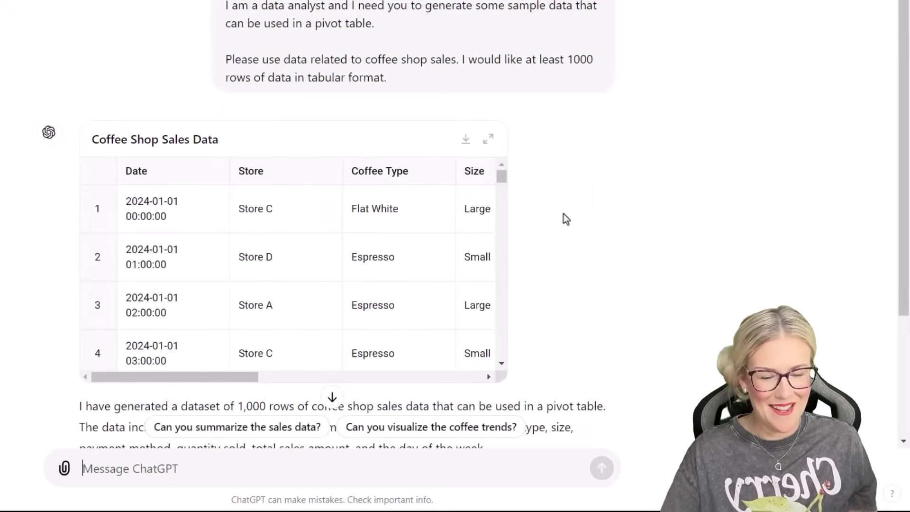
scroll(564, 213, down, 3)
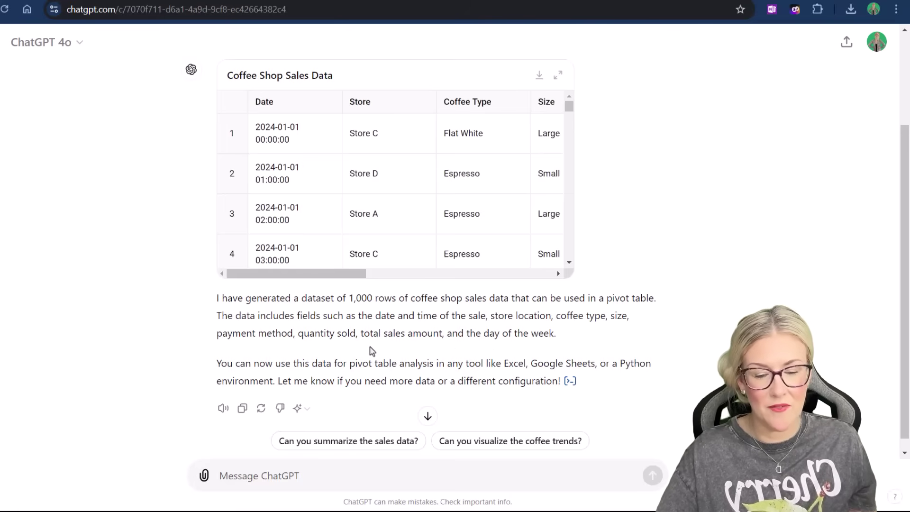
drag(329, 274, 524, 290)
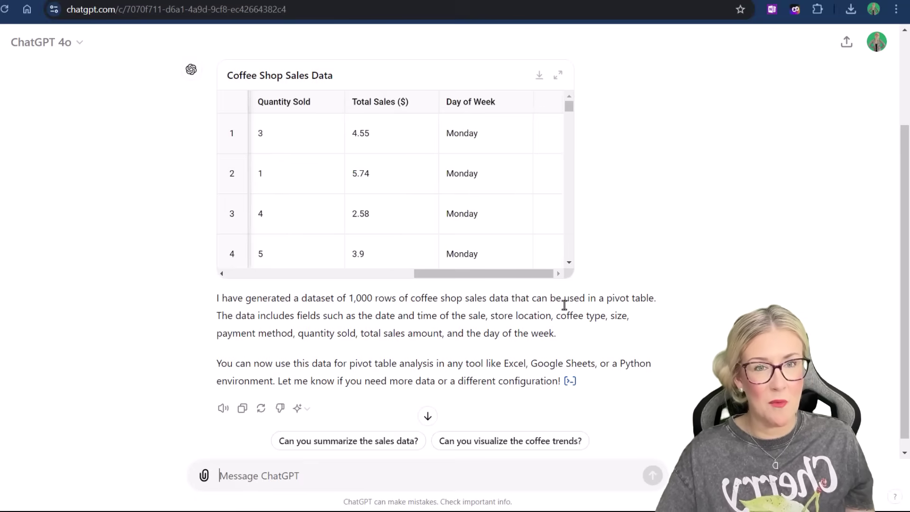
scroll(564, 304, up, 2)
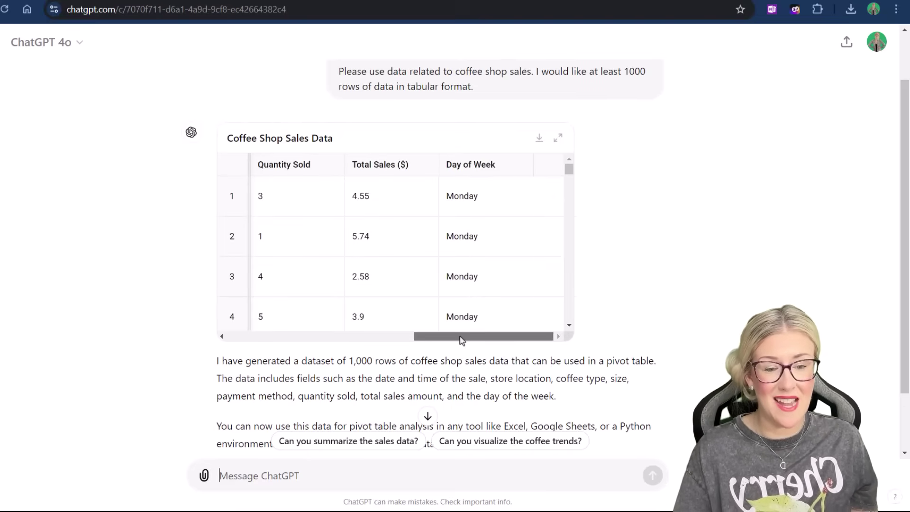
drag(467, 335, 248, 352)
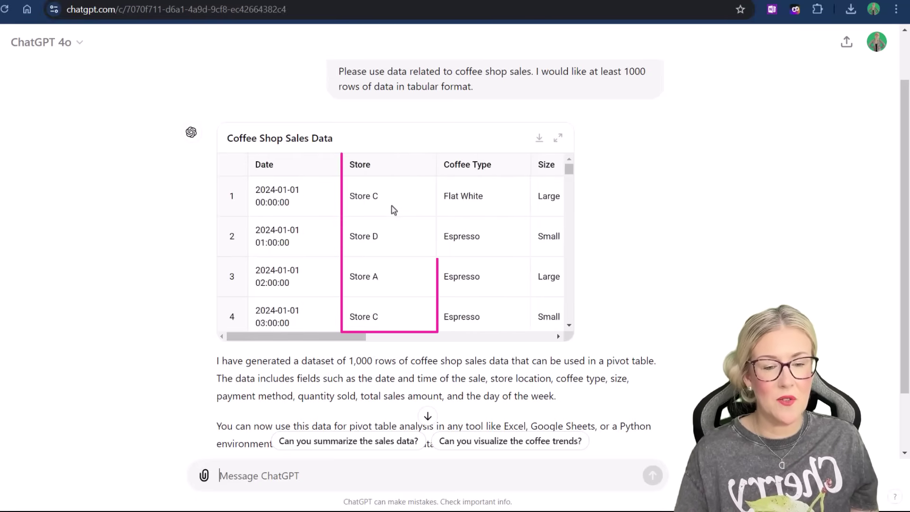
scroll(382, 244, down, 1)
scroll(382, 244, up, 1)
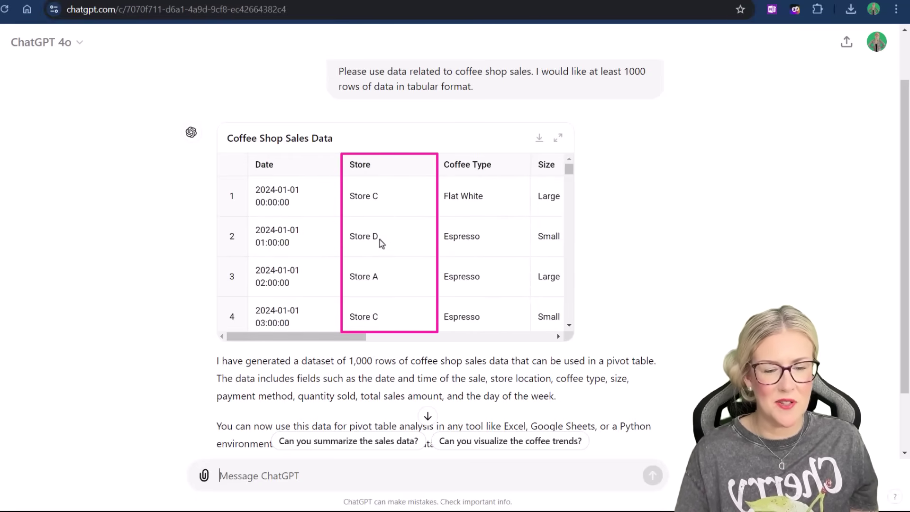
scroll(383, 244, down, 3)
scroll(382, 244, down, 8)
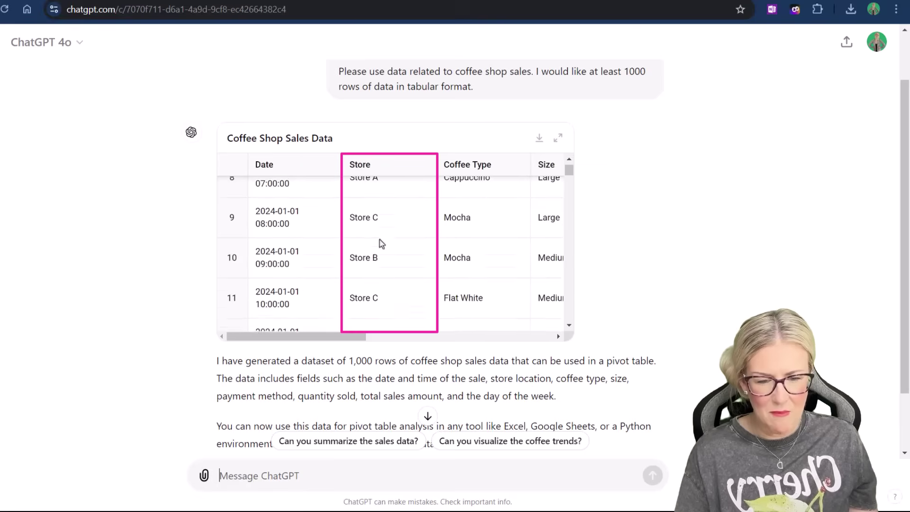
scroll(382, 243, down, 2)
scroll(382, 244, up, 13)
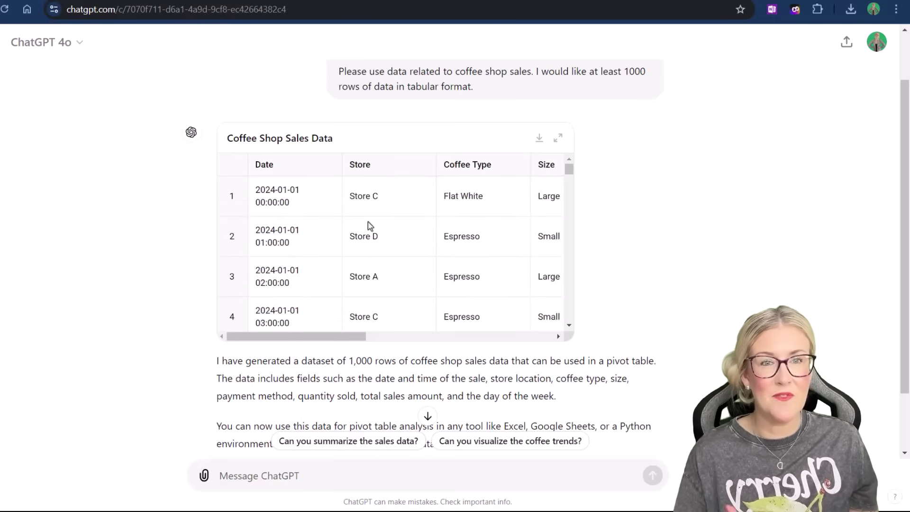
scroll(711, 283, down, 2)
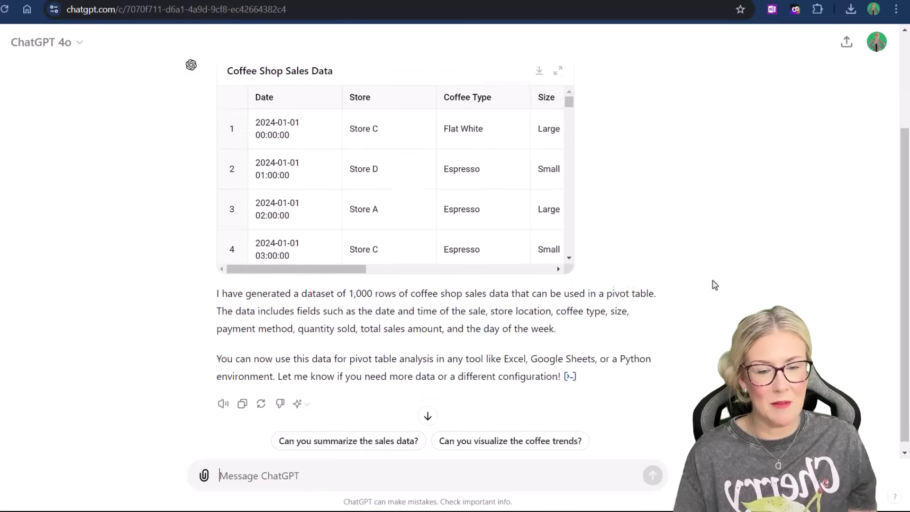
Ask ChatGPT to rename Store A–D to JarBucks, Coffee Bean, Aromas and Coffee Pit.
click(229, 478)
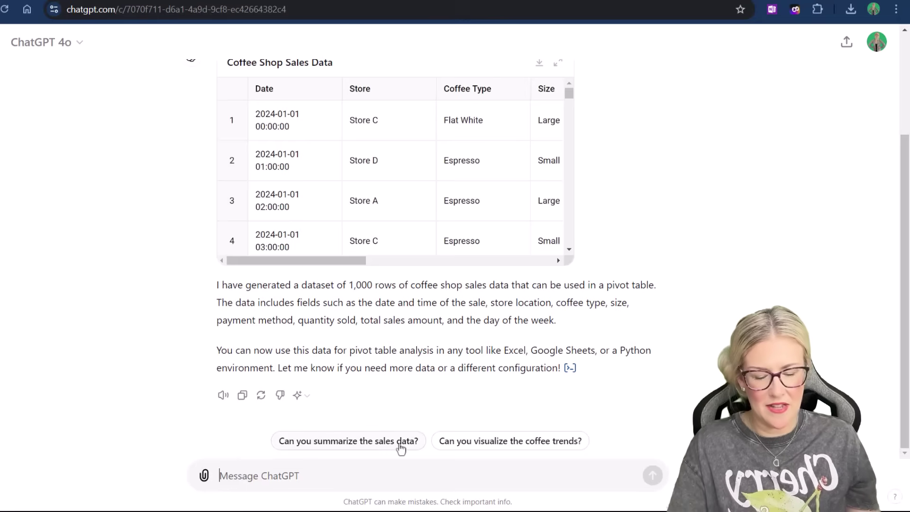
text(Great)
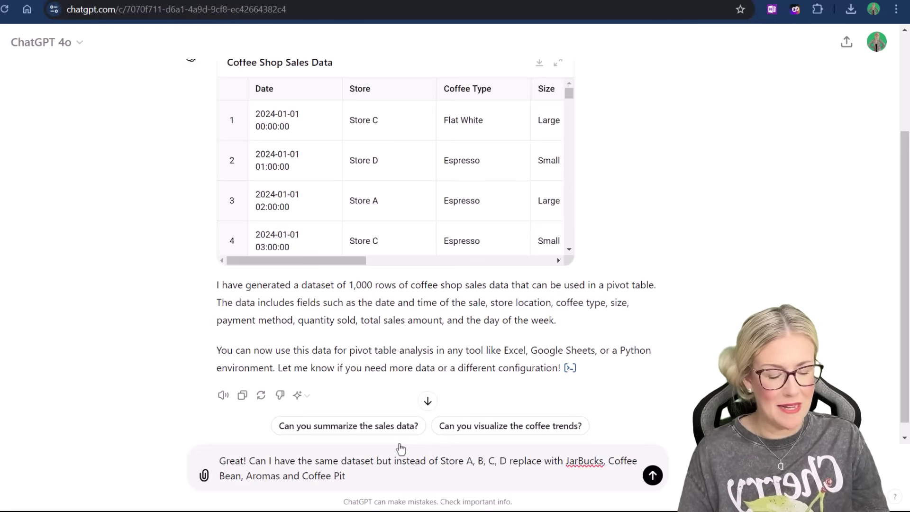
key(Return)
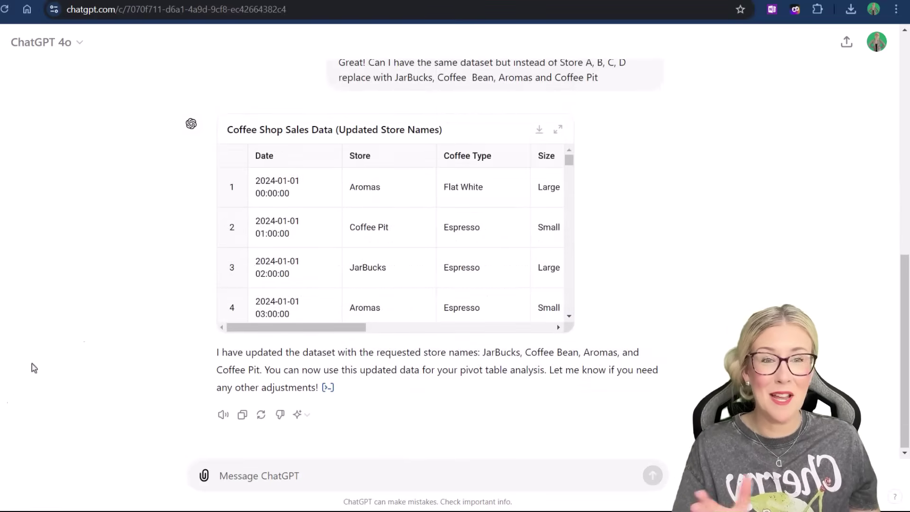
mouse_move(569, 160)
mouse_down()
mouse_move(573, 195)
mouse_move(580, 154)
mouse_up()
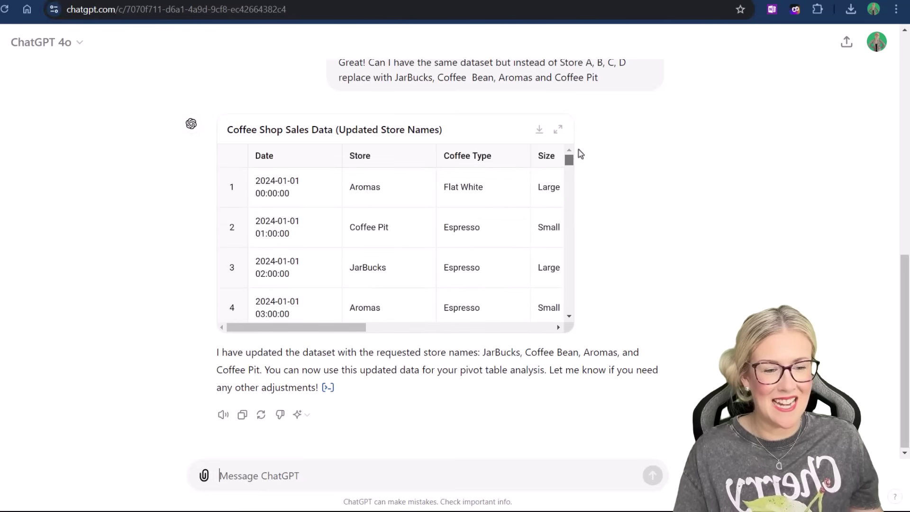
Download the updated table and open Coffee_Shop_Sales_Data_Updated_Store_Names.csv in Excel.
click(539, 136)
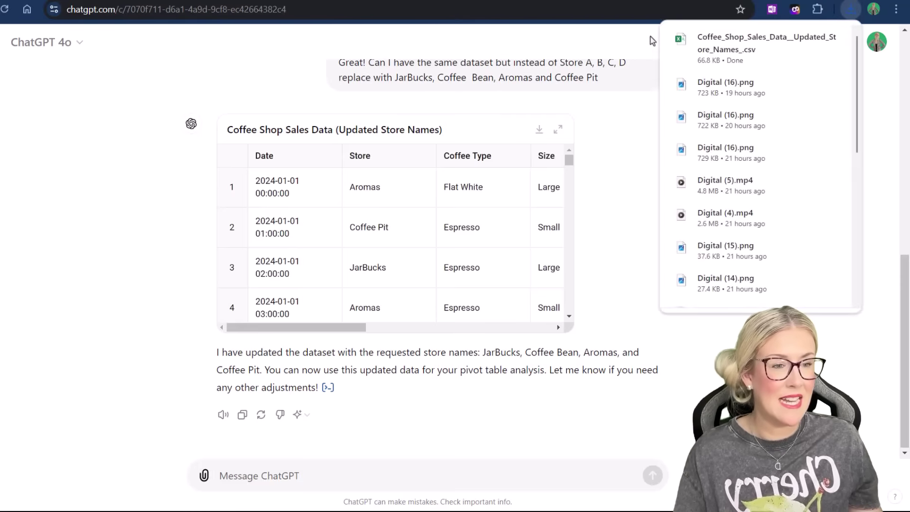
click(311, 39)
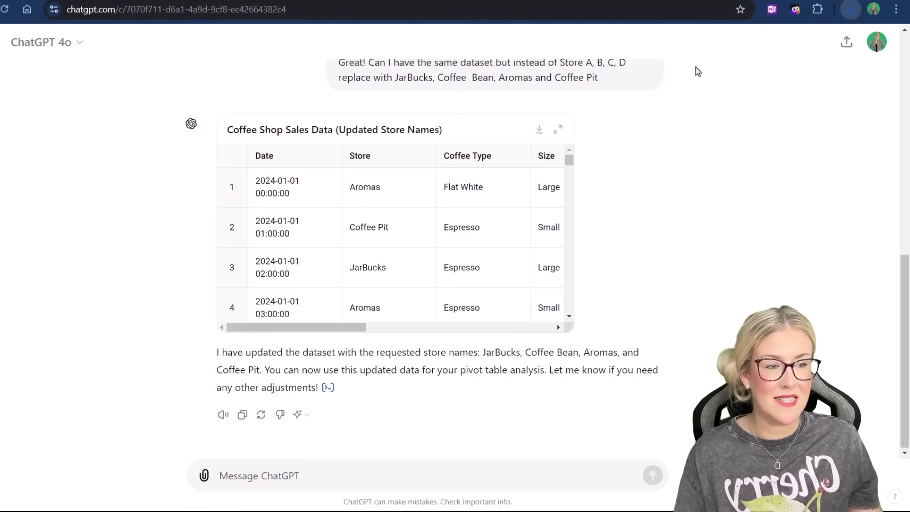
click(851, 9)
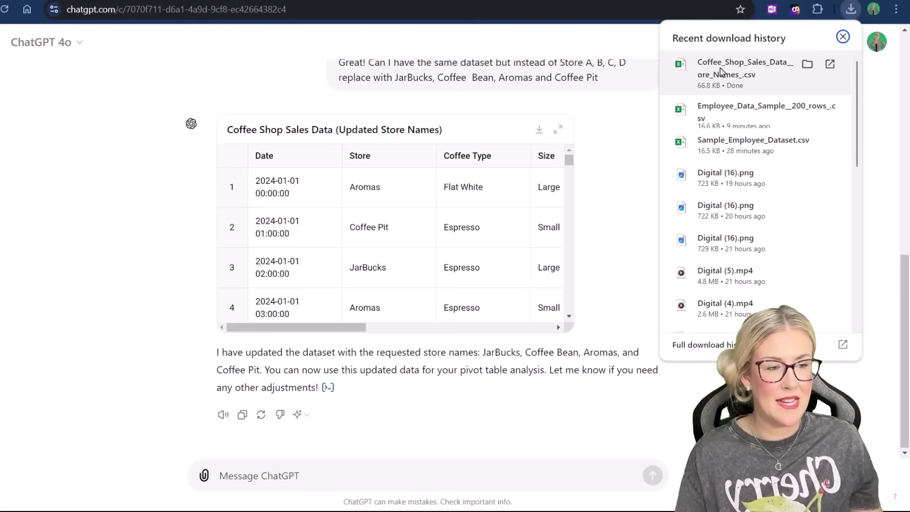
click(721, 72)
drag(34, 153, 304, 154)
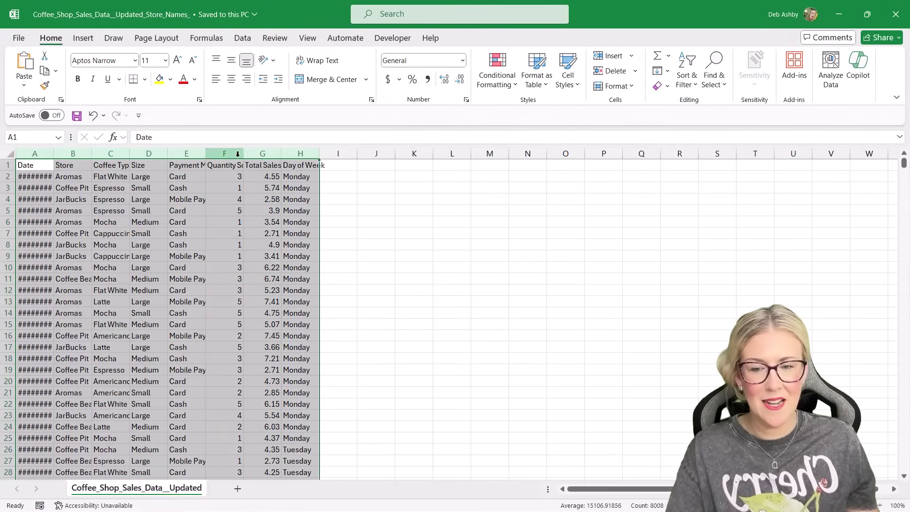
AutoFit columns A–H, confirm the data ends at row 1001, and place the cursor inside the data.
double_click(203, 153)
click(98, 290)
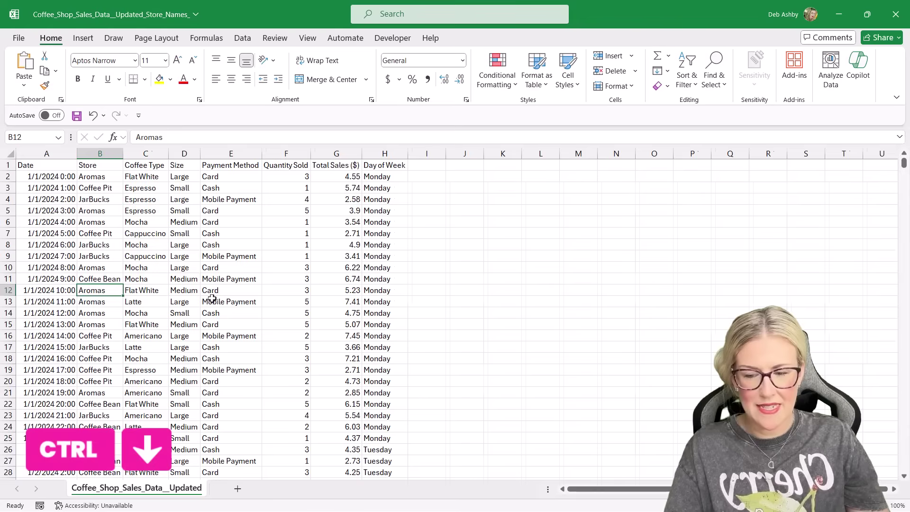
key(ctrl+Down)
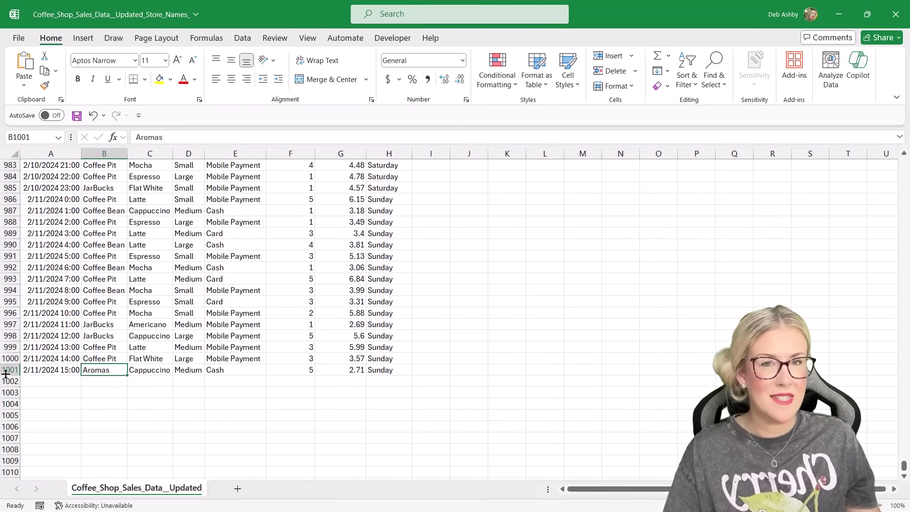
key(ctrl+Up)
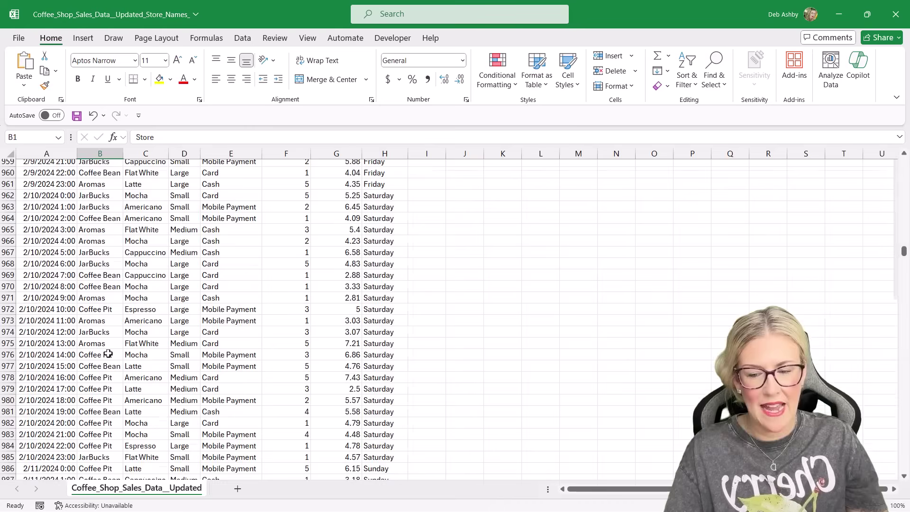
click(94, 222)
click(54, 184)
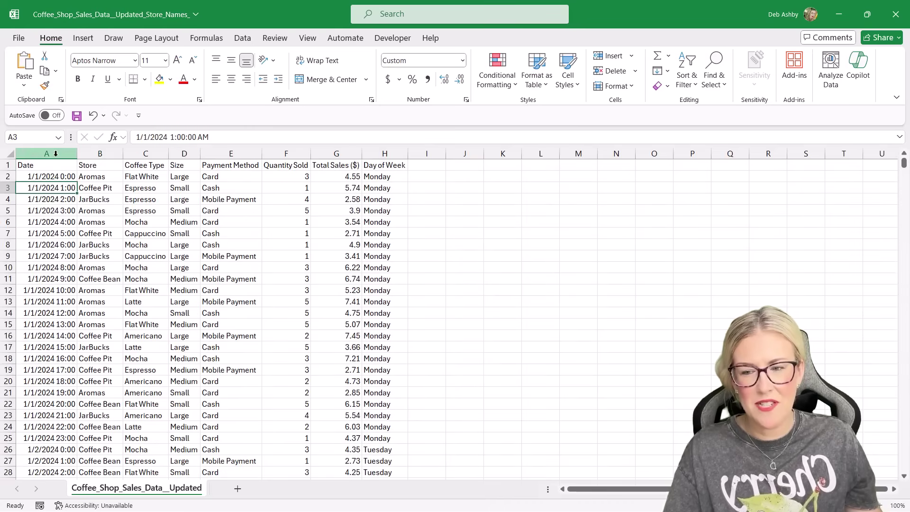
click(47, 153)
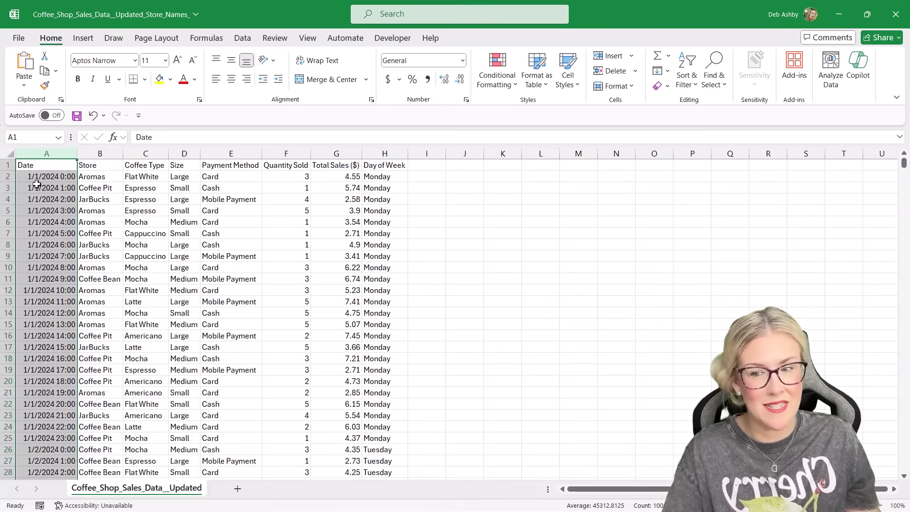
click(130, 213)
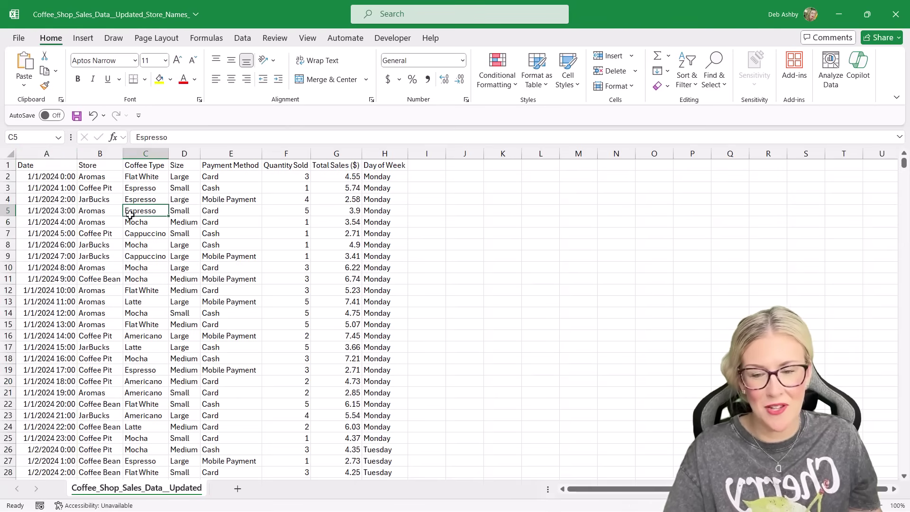
Convert A1:H1001 into Table1 with headers, turn off Banded Rows, and choose Summarize with PivotTable.
key(ctrl+t)
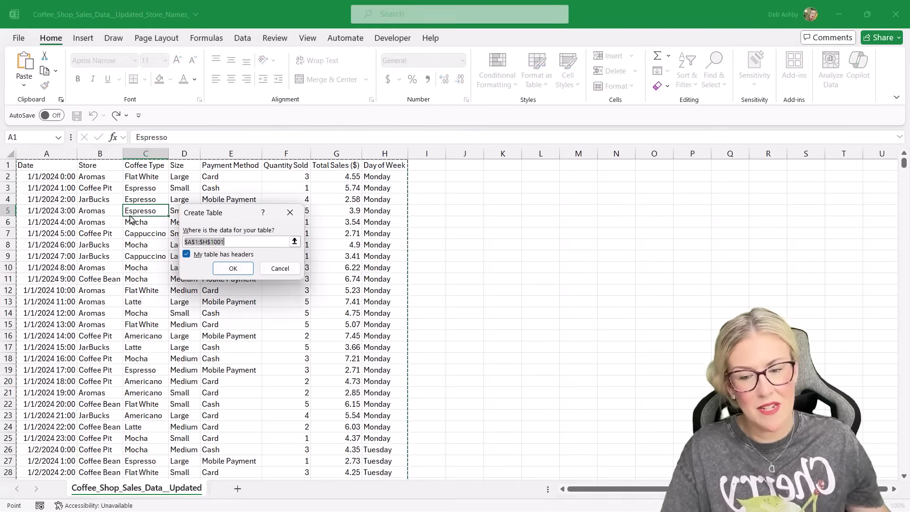
click(234, 268)
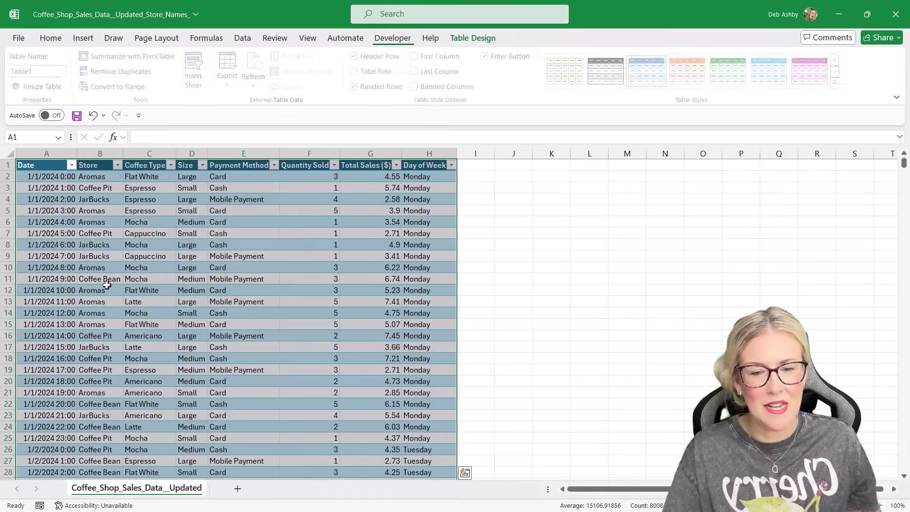
click(281, 255)
click(357, 86)
click(237, 257)
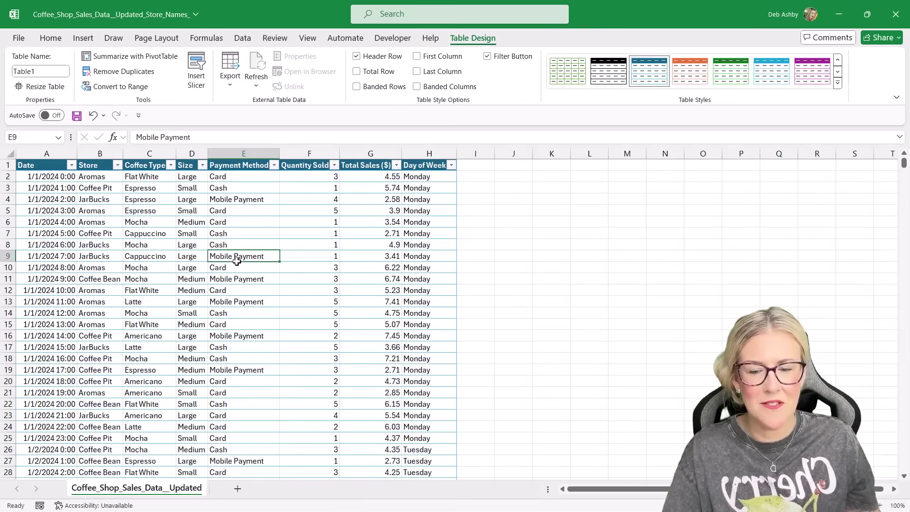
key(Left)
key(Left)
key(Up)
key(Up)
key(Up)
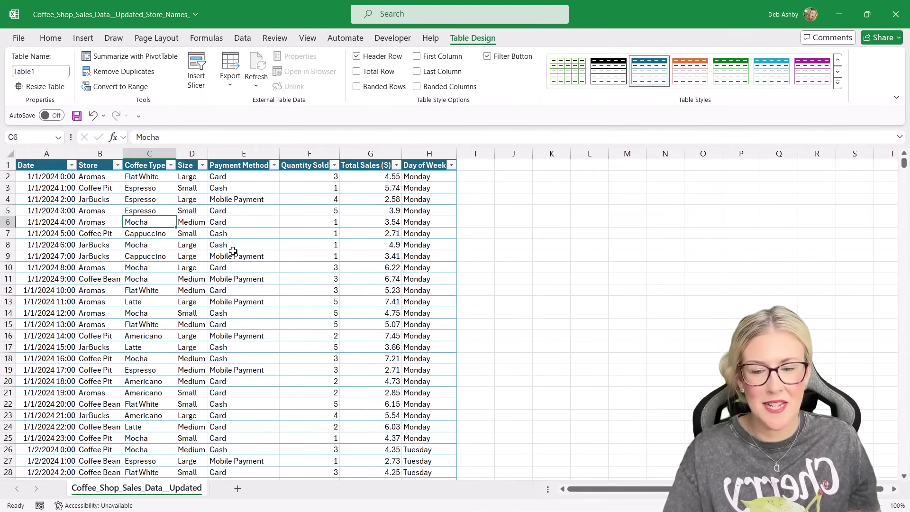
click(233, 256)
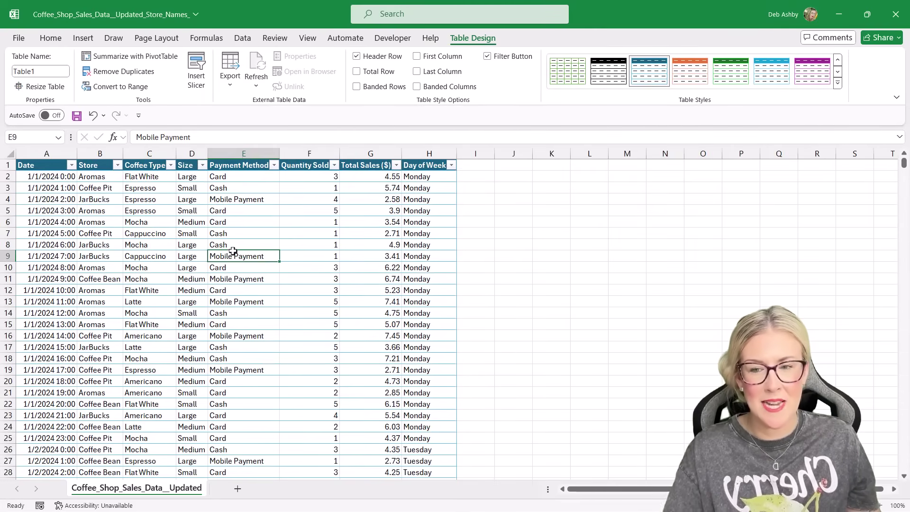
click(153, 55)
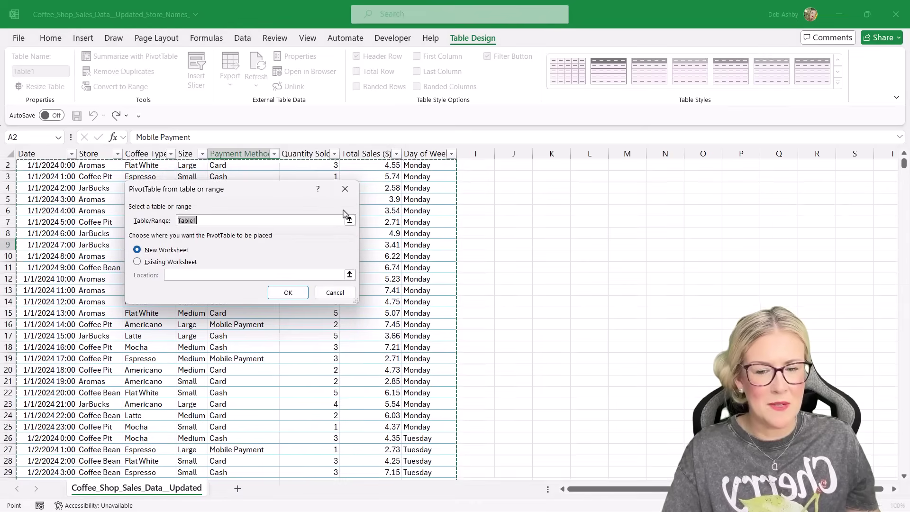
On a new sheet, pivot Store and Coffee Type as rows with Sum of Total Sales ($).
click(287, 292)
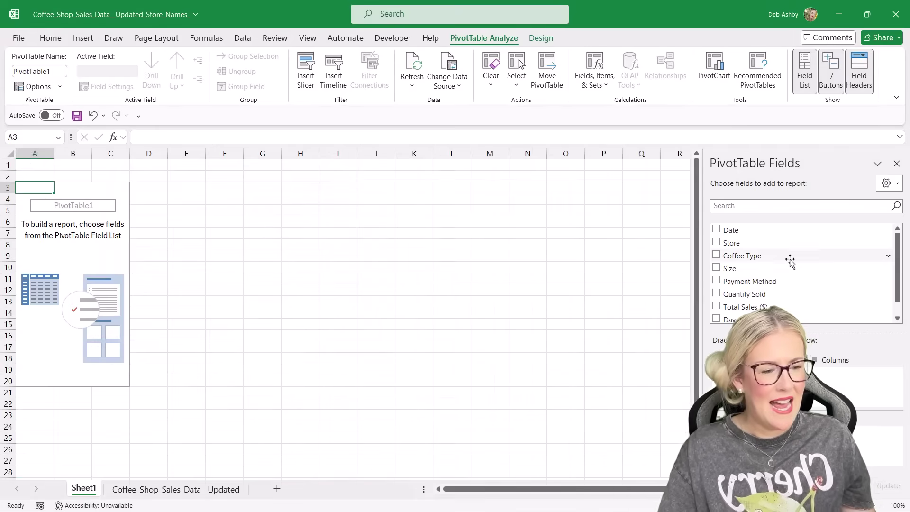
drag(732, 244, 734, 454)
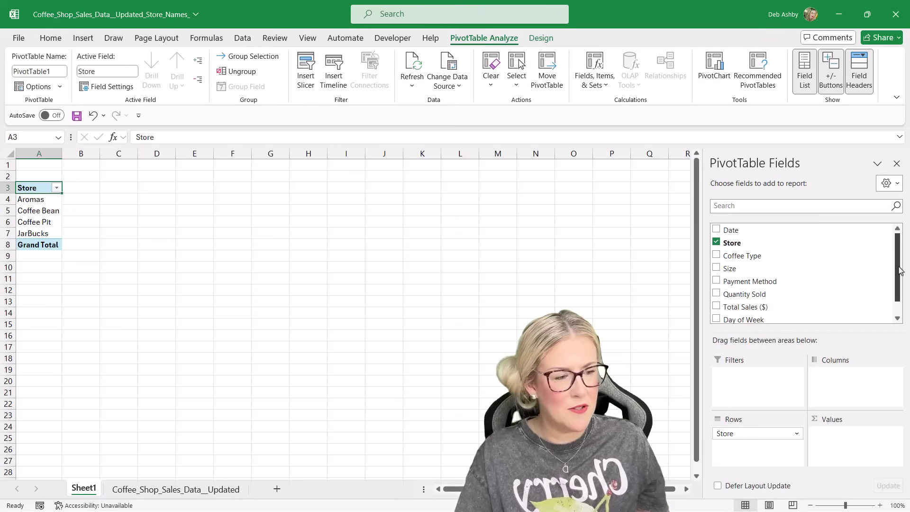
drag(901, 260, 900, 292)
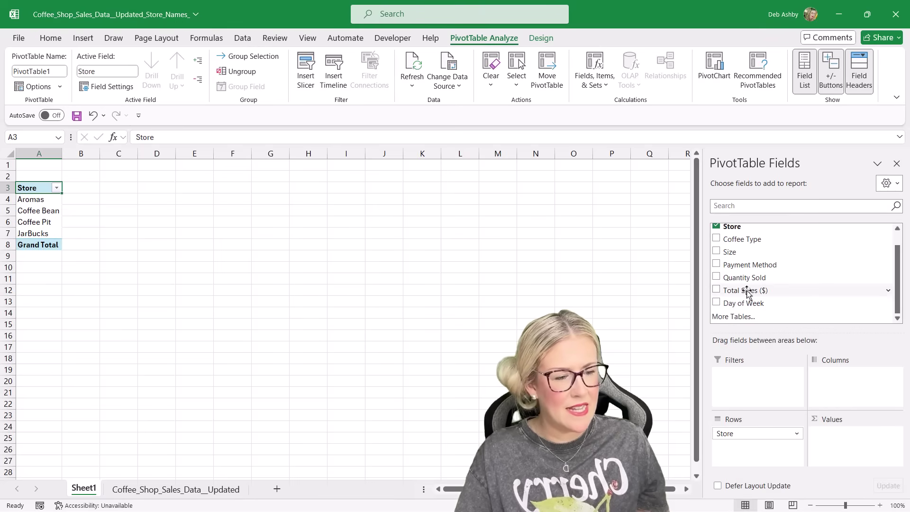
drag(742, 291, 849, 449)
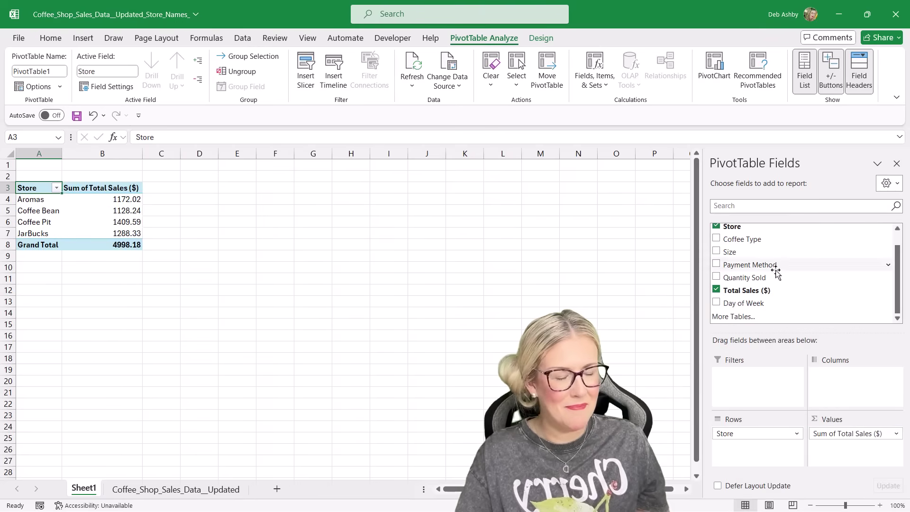
drag(751, 242, 757, 450)
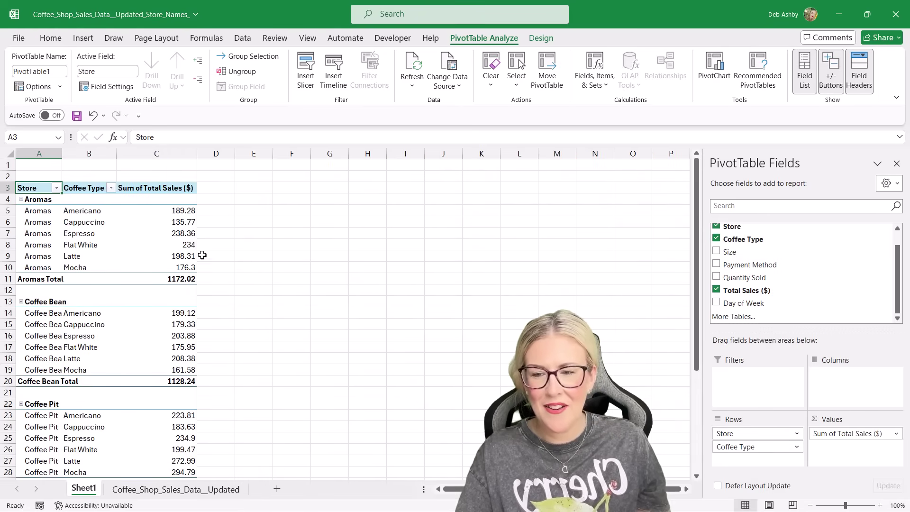
click(166, 256)
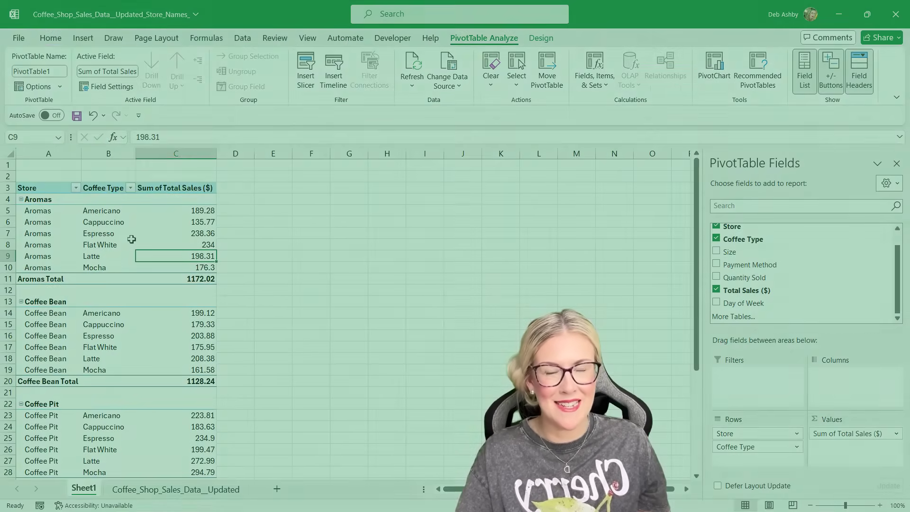